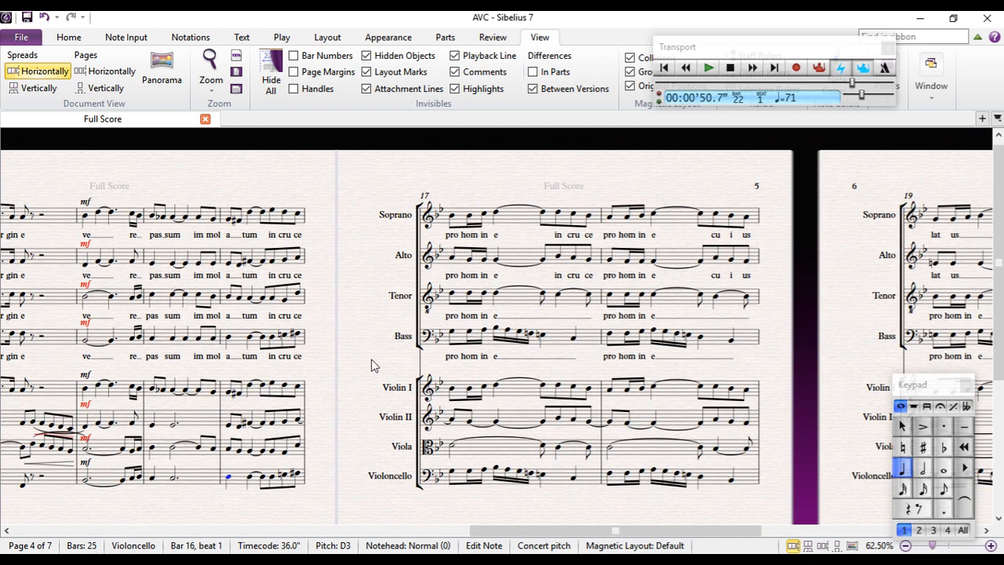
# Rewrite beats 3 and 4 of the Bass part in bar 19 as eighth notes C-sharp, A, B-natural and C-sharp
pyautogui.moveTo(375, 366); pyautogui.dragTo(189, 327)
pyautogui.moveTo(619, 329); pyautogui.dragTo(130, 357)
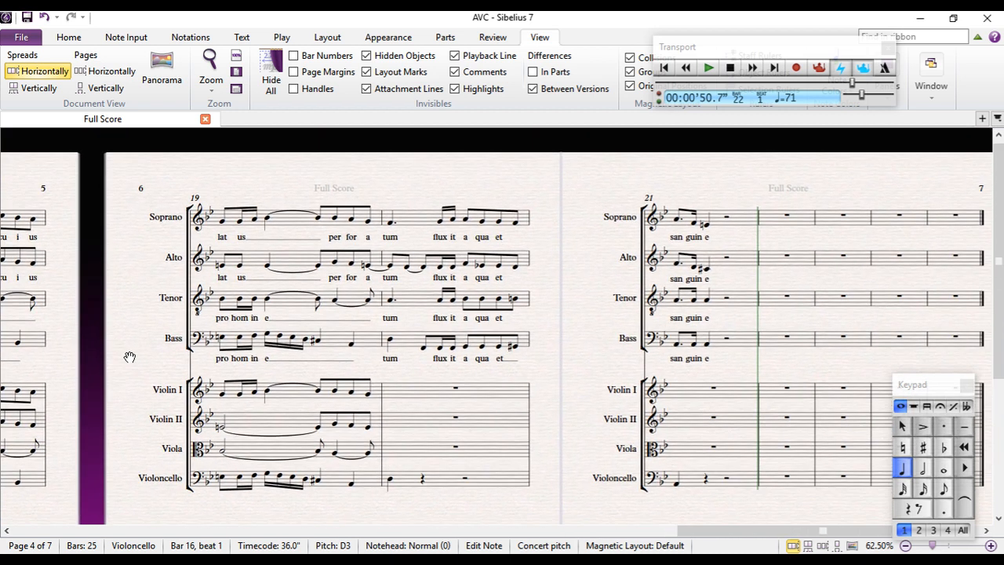
pyautogui.click(336, 307)
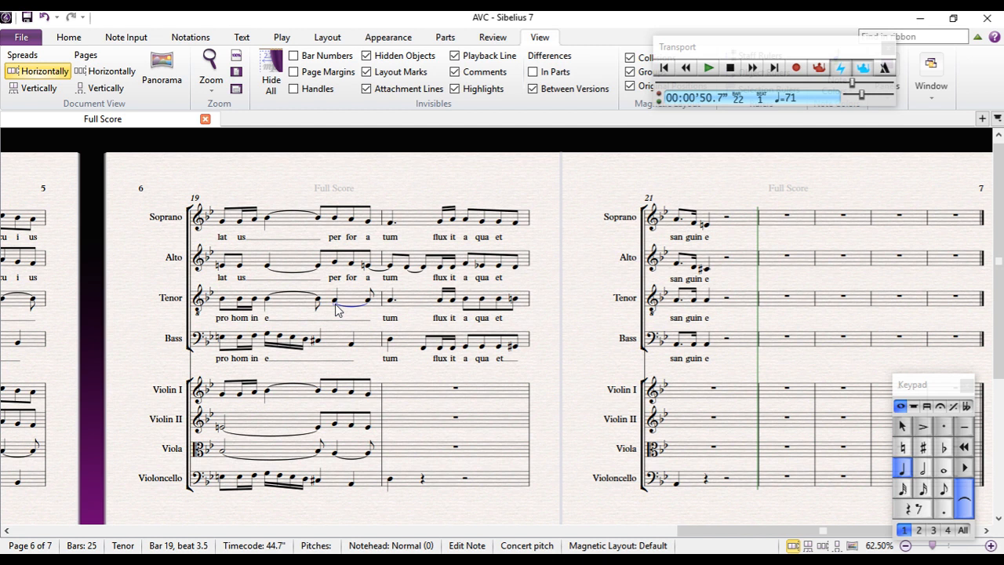
pyautogui.click(335, 300)
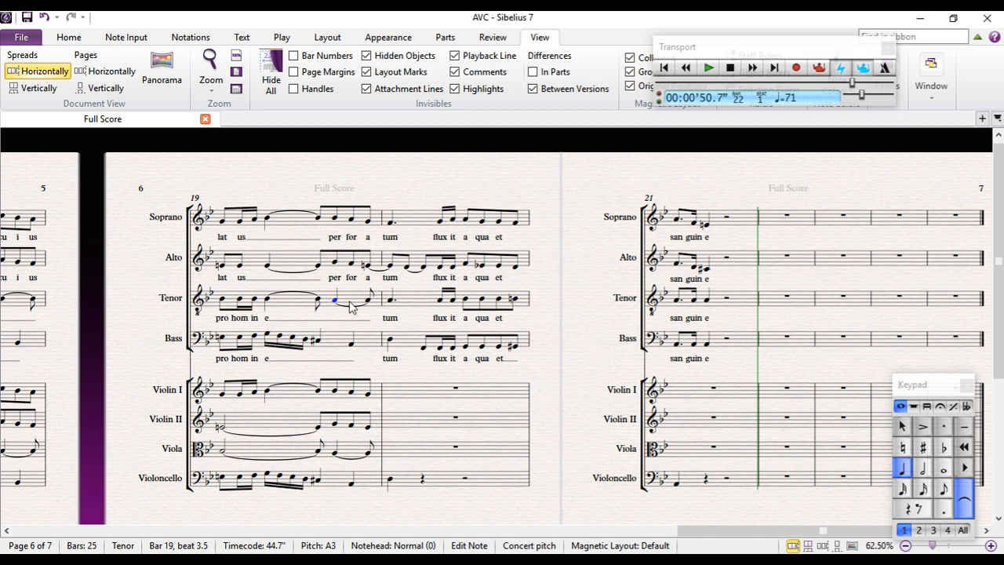
pyautogui.moveTo(241, 178)
pyautogui.mouseDown()
pyautogui.moveTo(307, 152)
pyautogui.moveTo(248, 178)
pyautogui.mouseUp()
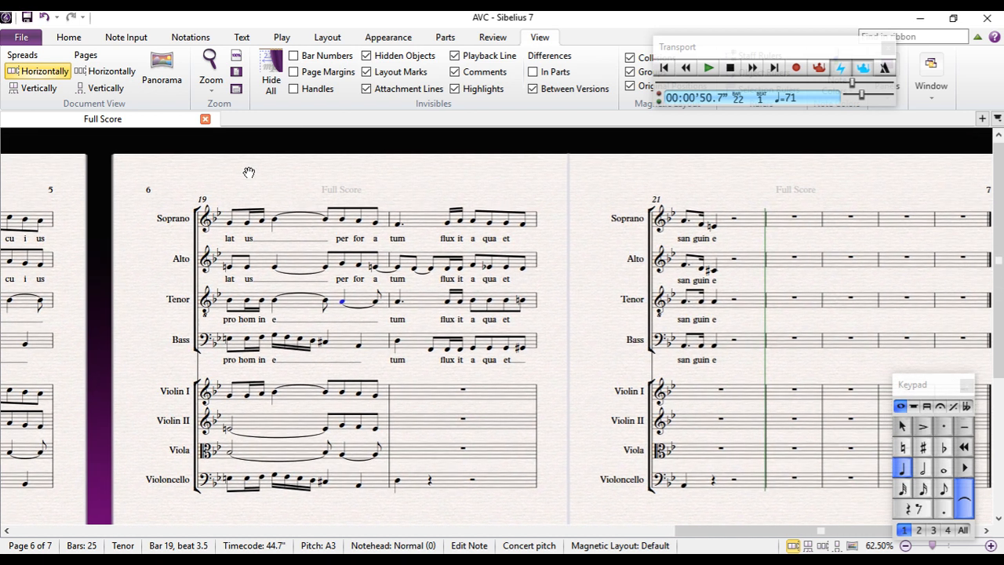
pyautogui.click(325, 303)
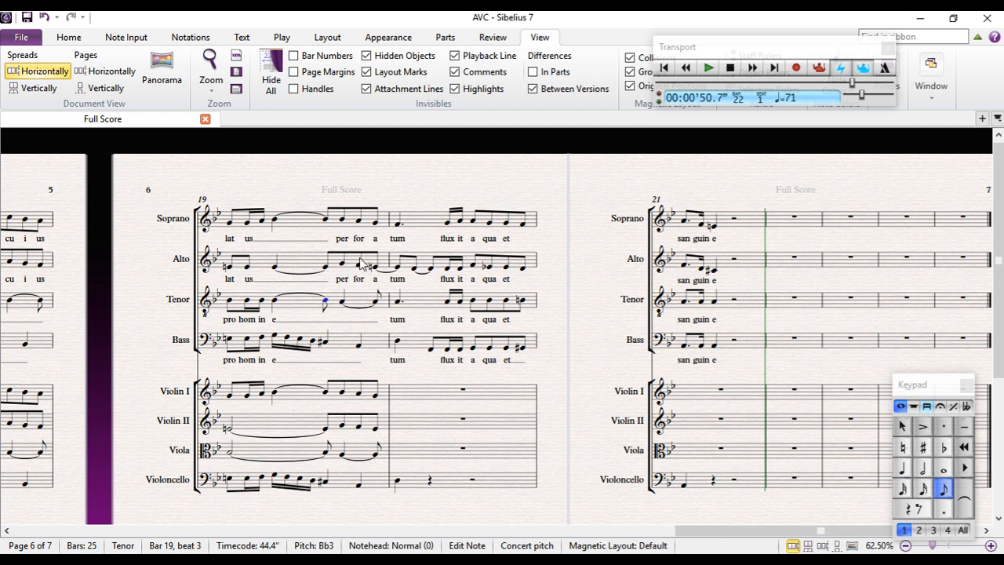
pyautogui.click(325, 343)
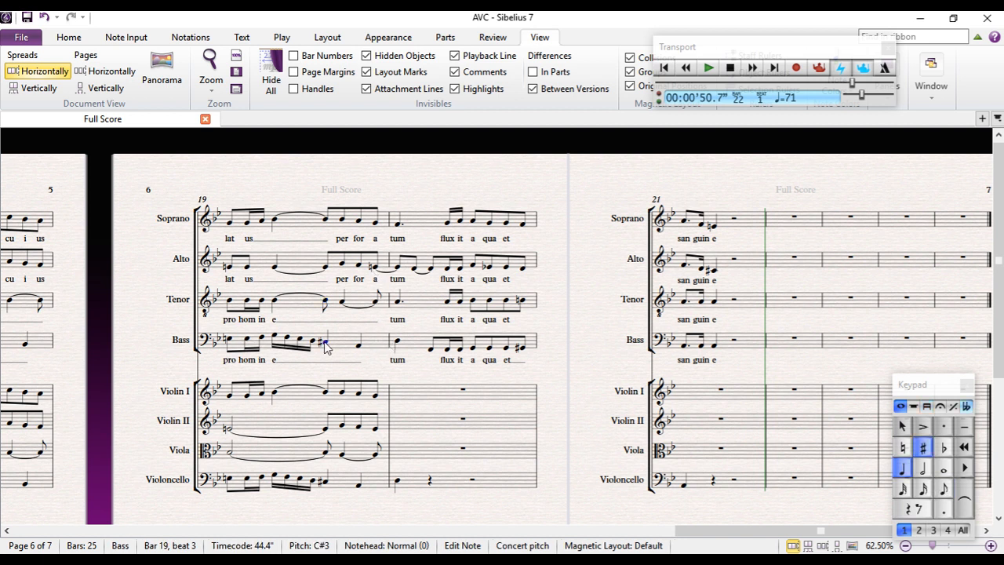
pyautogui.click(947, 486)
pyautogui.press('a')
pyautogui.press('b')
pyautogui.press('c')
pyautogui.press('Left')
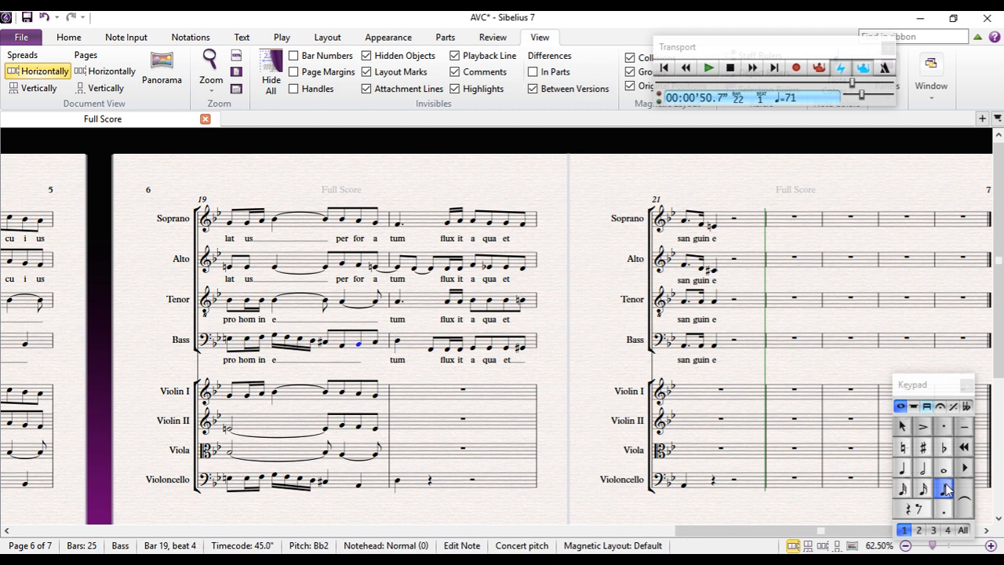
pyautogui.press('Escape')
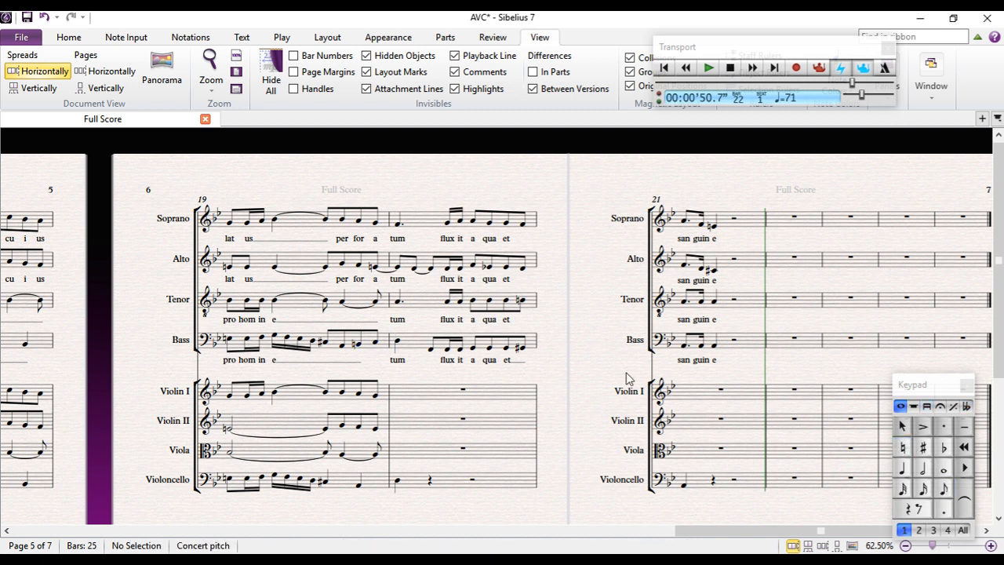
# Delete the lyrics "pro hom in e" beneath the Bass part in bar 19
pyautogui.click(275, 360)
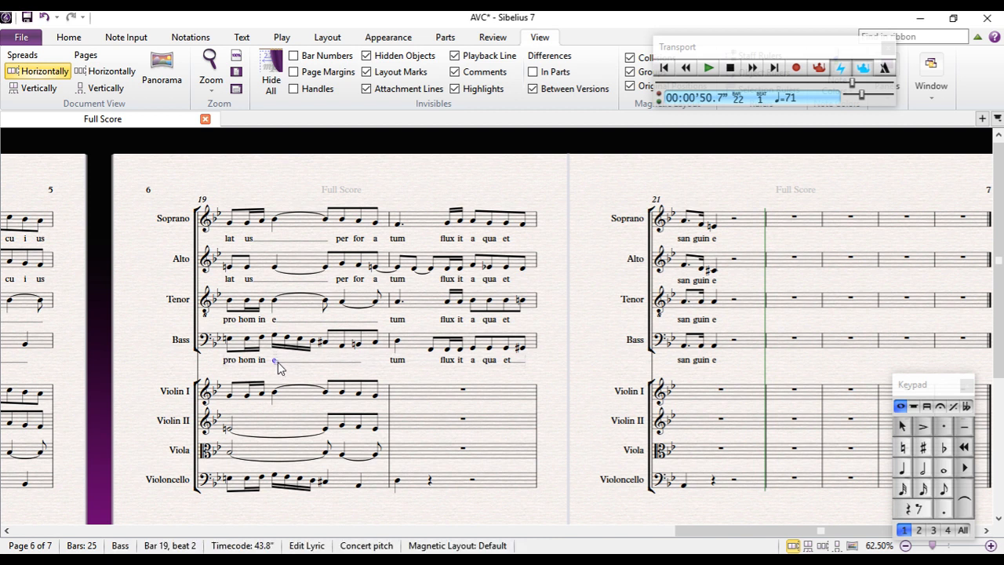
pyautogui.press('Delete')
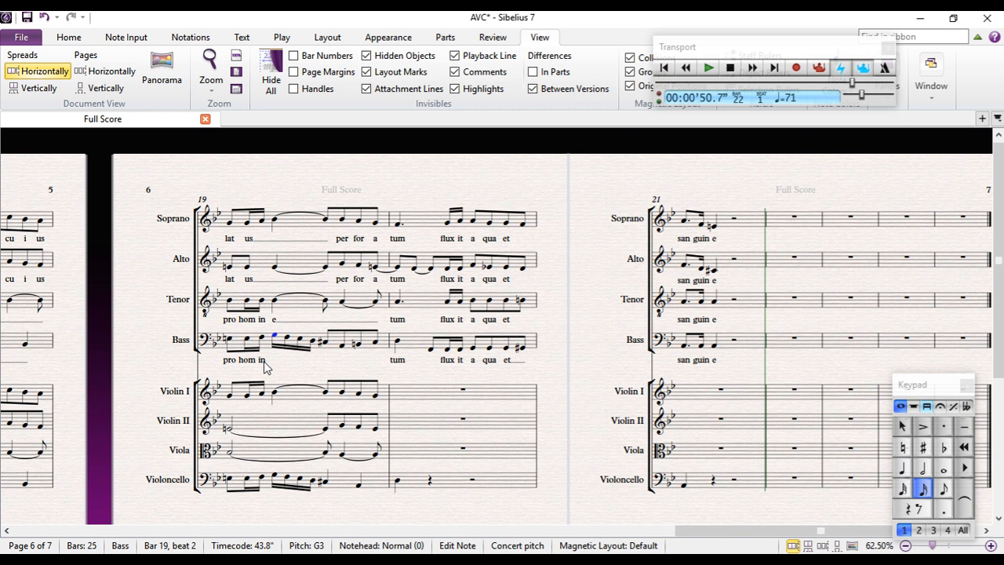
pyautogui.doubleClick(263, 361)
pyautogui.press('BackSpace')
pyautogui.press('BackSpace')
pyautogui.press('BackSpace')
pyautogui.press('BackSpace')
pyautogui.press('BackSpace')
pyautogui.press('BackSpace')
pyautogui.press('BackSpace')
pyautogui.press('BackSpace')
pyautogui.press('BackSpace')
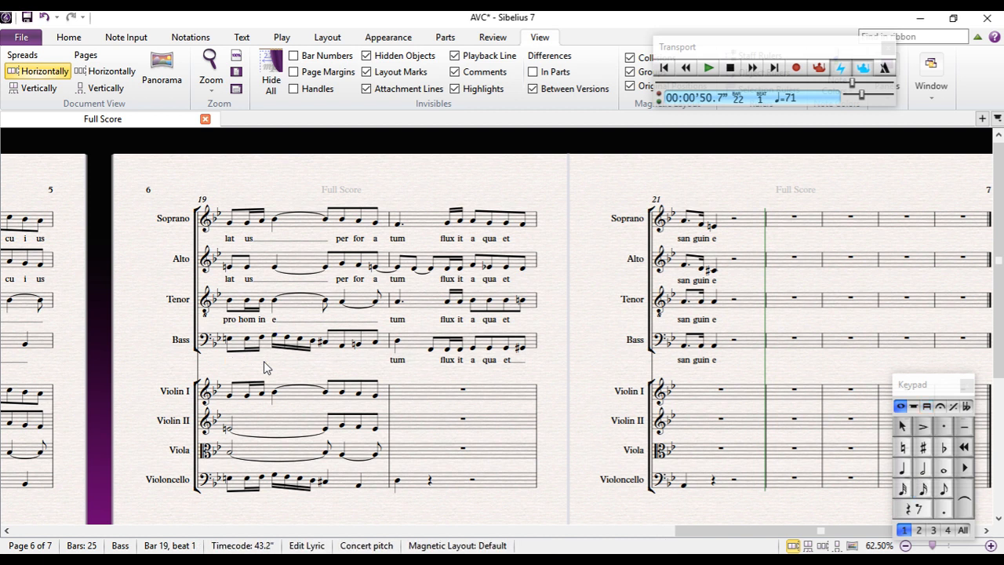
pyautogui.press('BackSpace')
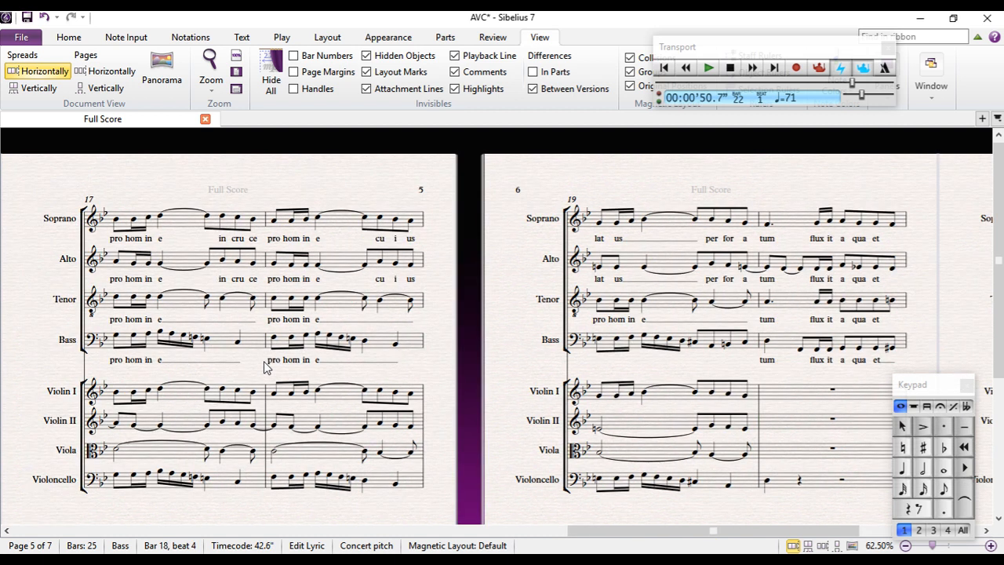
# Enter the lyrics "lat us per for a" beneath Bass bar 19, extending "us" until "per" on the last beats
pyautogui.click(599, 340)
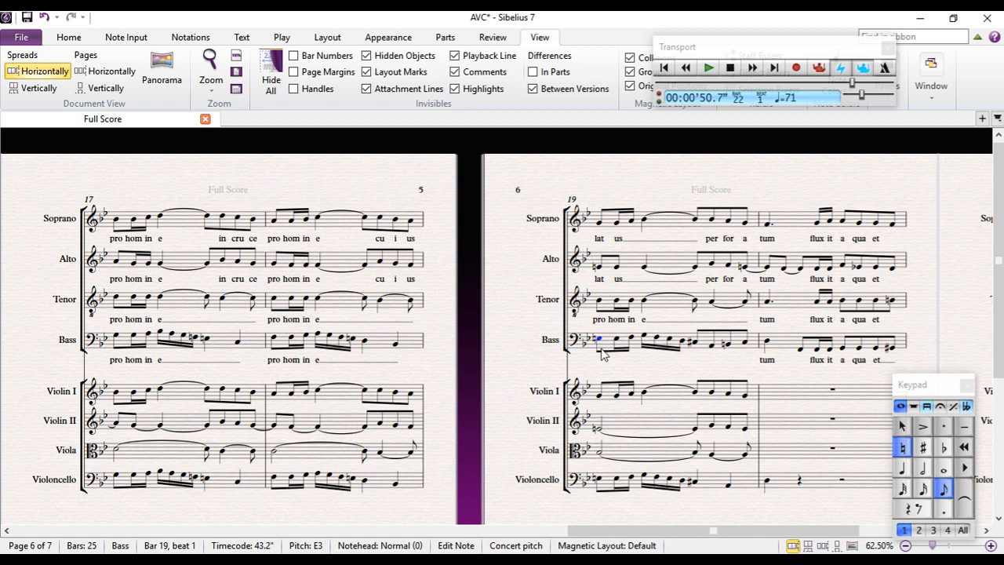
pyautogui.hotkey('ctrl', 'l')
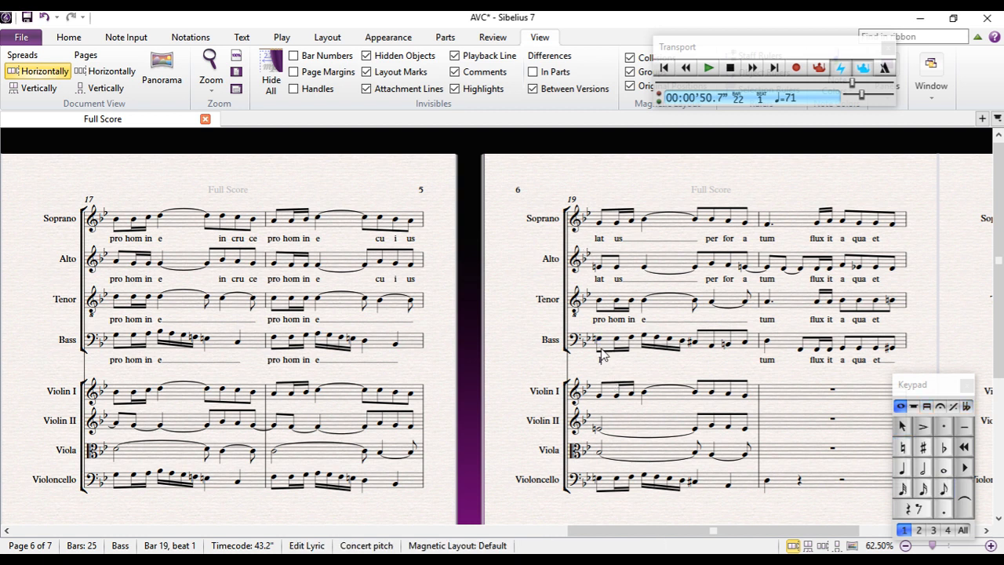
pyautogui.write('lat')
pyautogui.press('space')
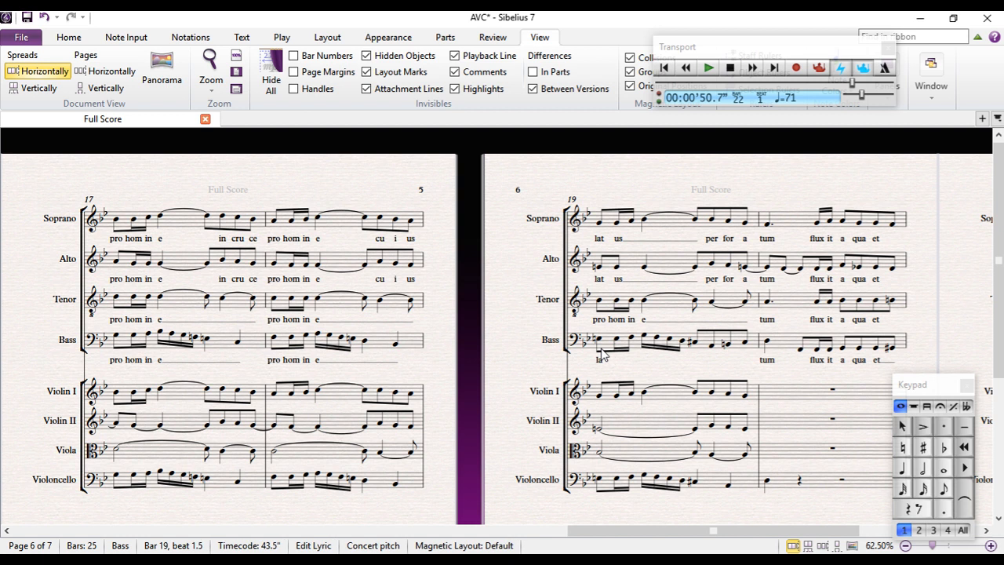
pyautogui.press('BackSpace')
pyautogui.press('space')
pyautogui.write('us')
pyautogui.press('space')
pyautogui.press('space')
pyautogui.press('space')
pyautogui.press('space')
pyautogui.press('space')
pyautogui.press('space')
pyautogui.press('space')
pyautogui.write('per')
pyautogui.press('space')
pyautogui.write('f')
pyautogui.press('space')
pyautogui.press('space')
pyautogui.press('Escape')
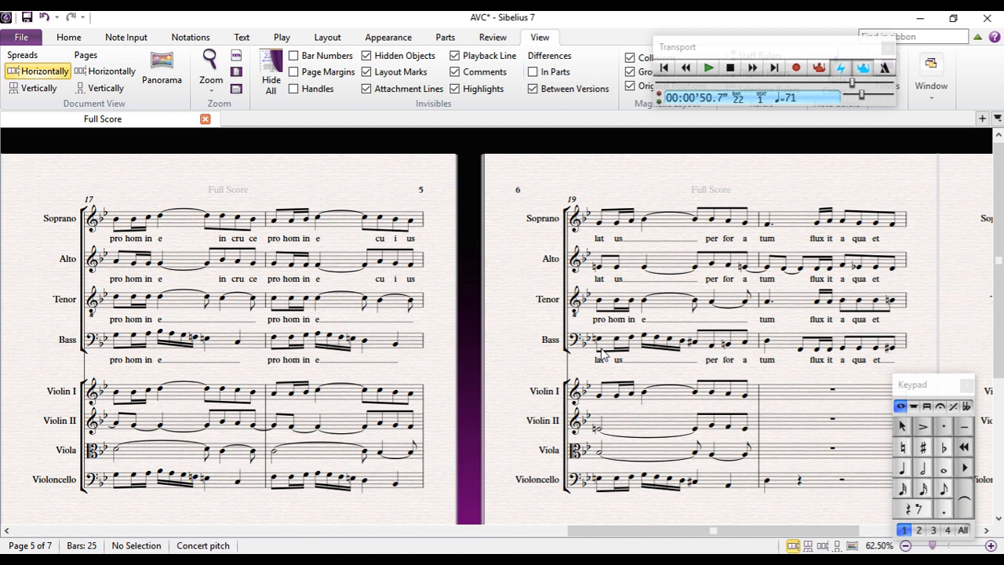
# Replace the Tenor notes after the beat 3 eighth note in bar 19 with eighth notes C-sharp, D and A
pyautogui.click(695, 303)
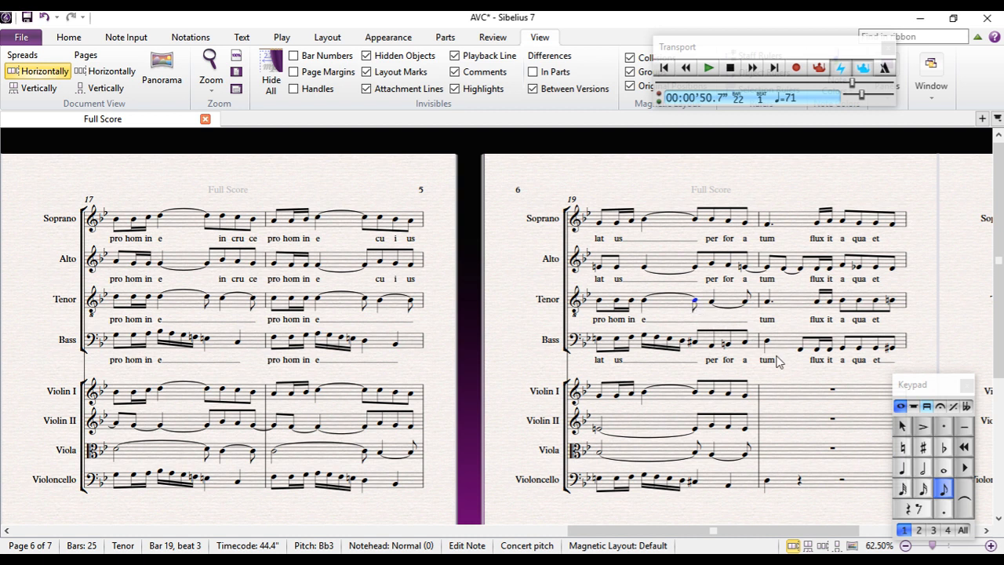
pyautogui.press('c')
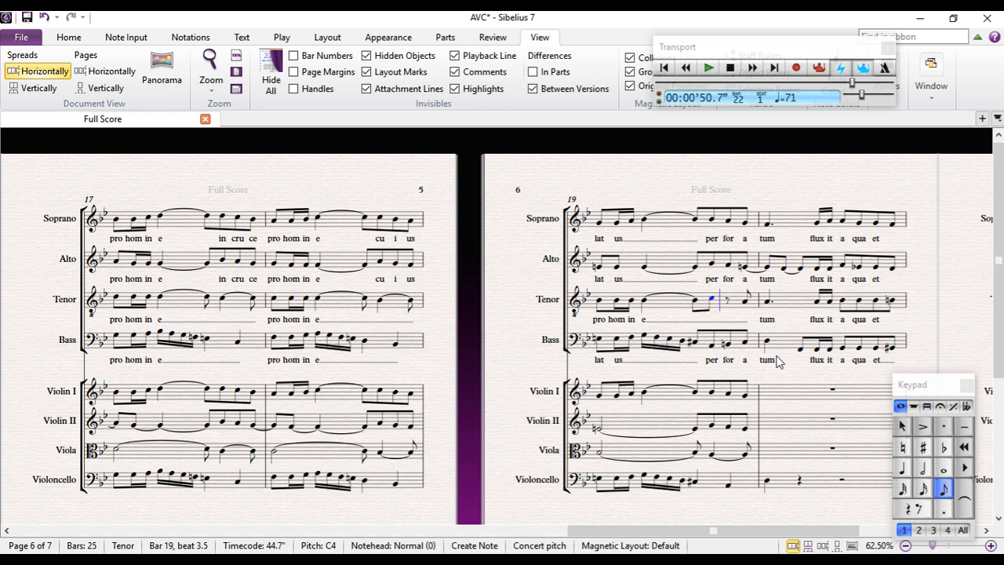
pyautogui.press('d')
pyautogui.press('a')
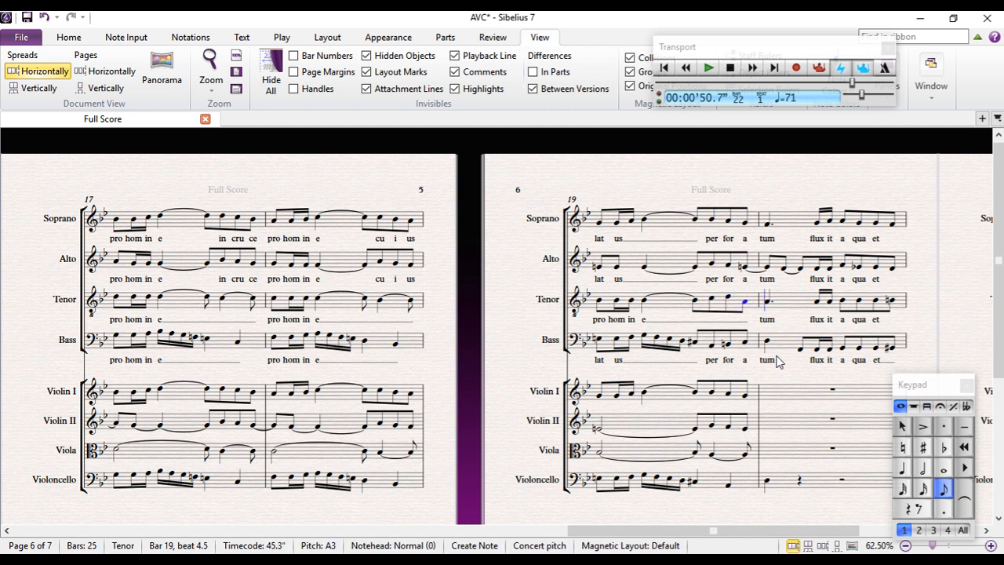
pyautogui.press('Escape')
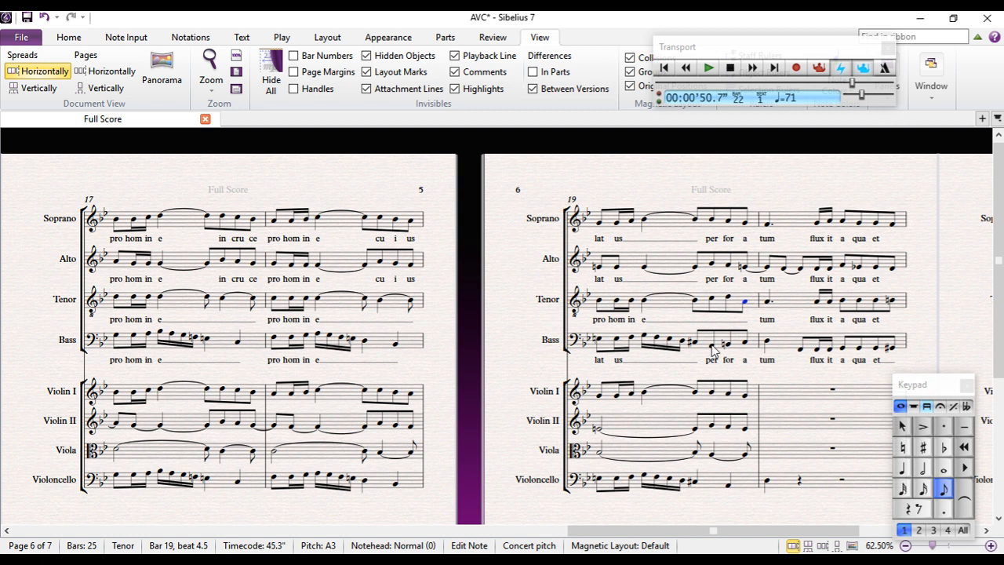
pyautogui.click(712, 300)
pyautogui.click(923, 447)
pyautogui.press('Escape')
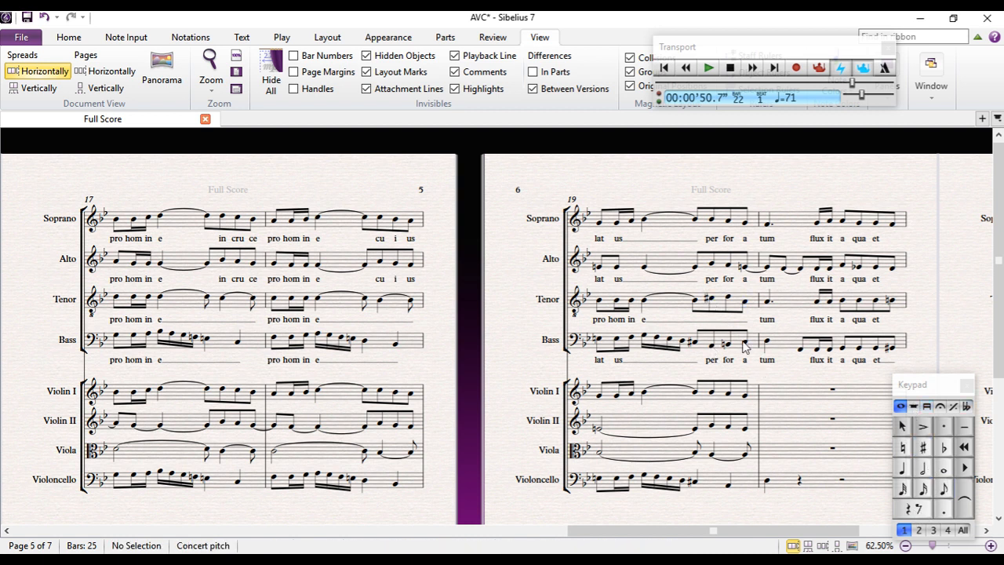
pyautogui.click(728, 299)
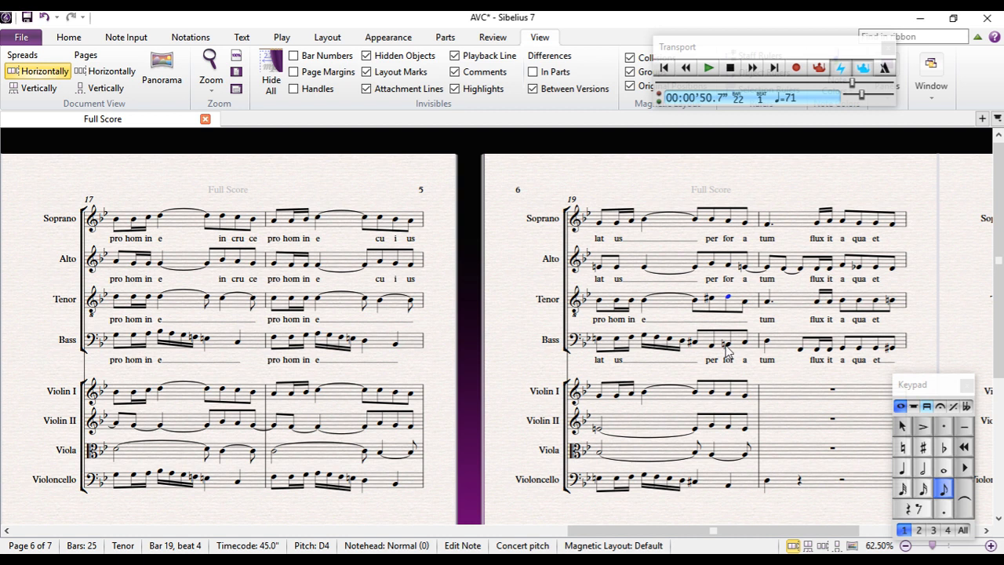
# Delete the lyrics "pro hom in e" beneath the Tenor part in bar 19
pyautogui.doubleClick(644, 320)
pyautogui.press('BackSpace')
pyautogui.press('BackSpace')
pyautogui.press('BackSpace')
pyautogui.press('BackSpace')
pyautogui.press('BackSpace')
pyautogui.press('BackSpace')
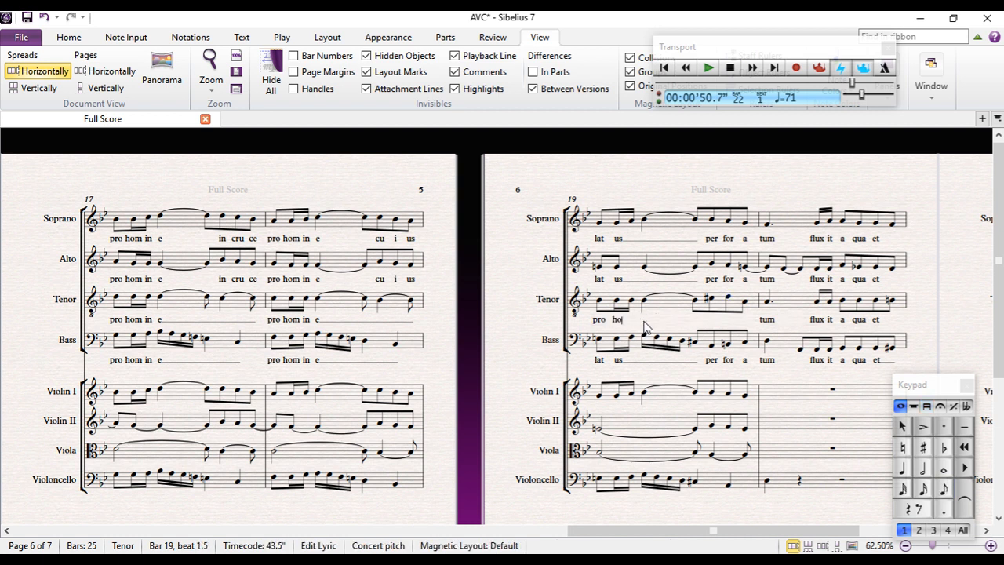
pyautogui.press('BackSpace')
pyautogui.press('BackSpace')
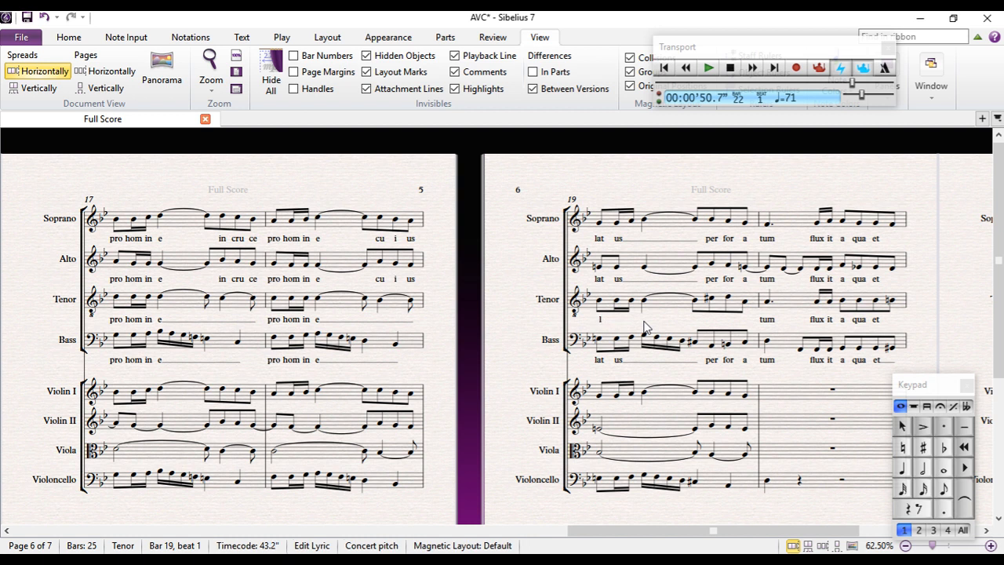
# Enter the lyrics "lat us per for a" beneath the Tenor part in bar 19, matching the other voices
pyautogui.write('lat u')
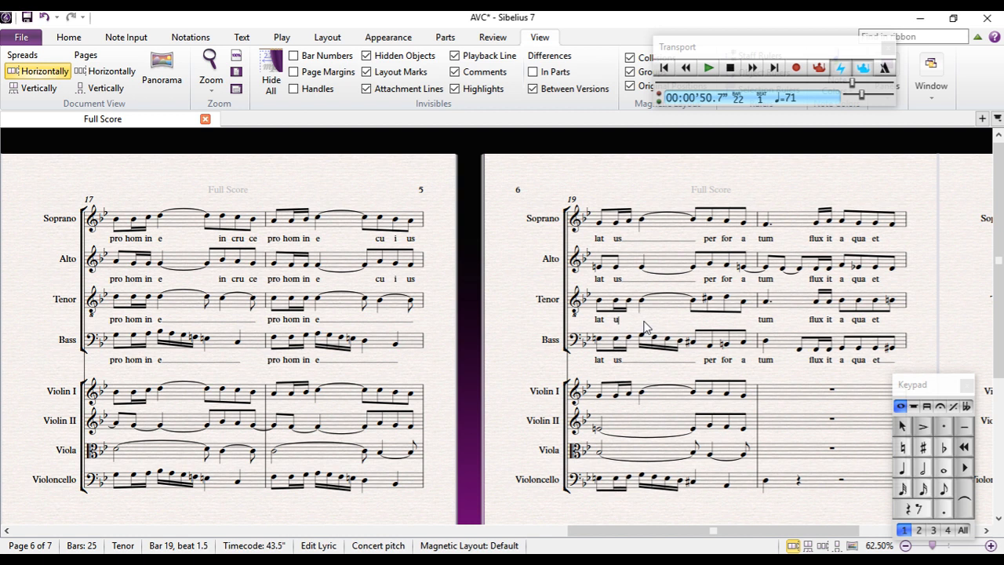
pyautogui.press('space')
pyautogui.press('space')
pyautogui.press('space')
pyautogui.write('per-for a')
pyautogui.press('Escape')
pyautogui.press('Escape')
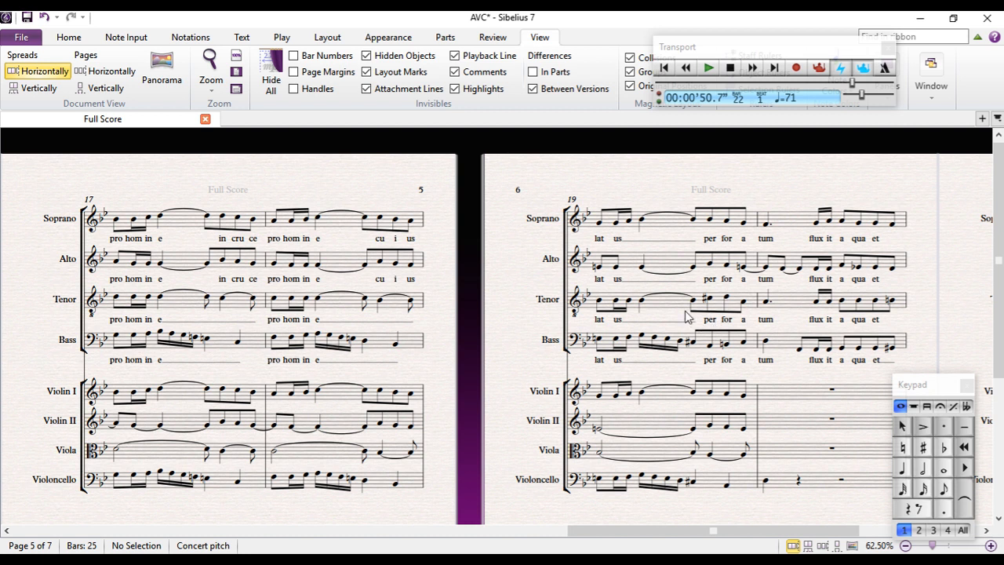
# Copy bars 20 to 21 of all four choir parts into the four string staves, starting at Violin I bar 20
pyautogui.moveTo(645, 199); pyautogui.dragTo(327, 171)
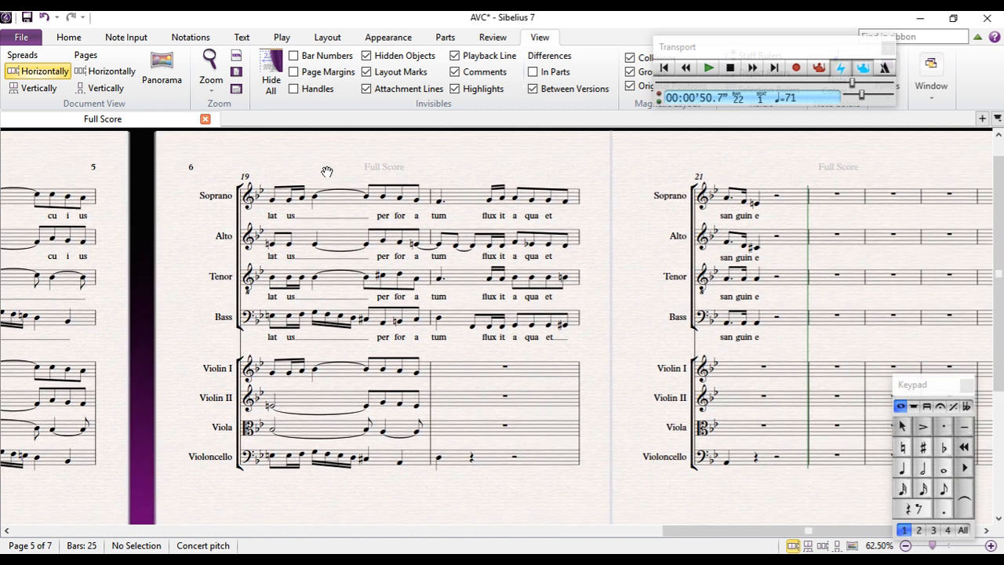
pyautogui.click(463, 204)
pyautogui.keyDown('shift'); pyautogui.click(774, 329); pyautogui.keyUp('shift')
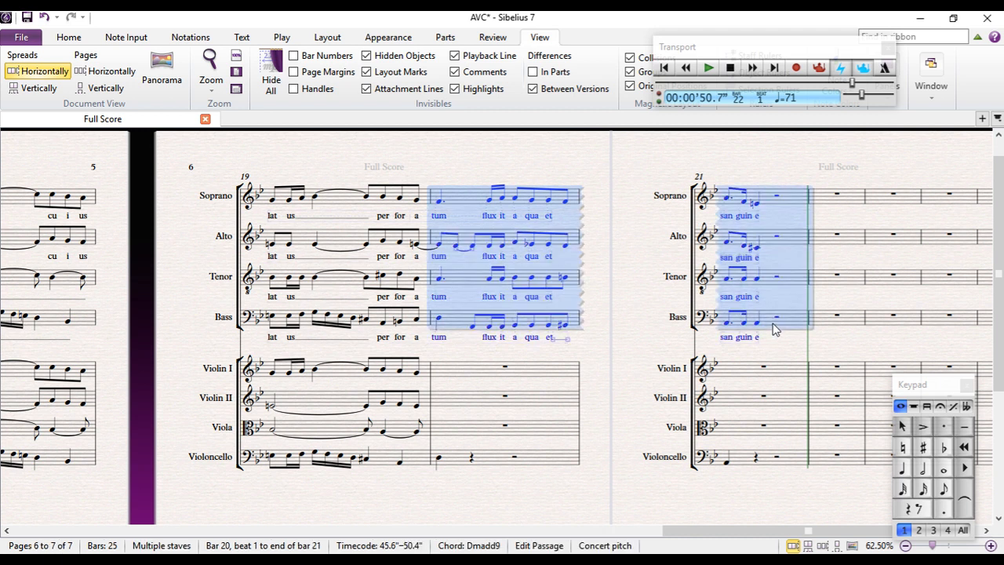
pyautogui.click(451, 370)
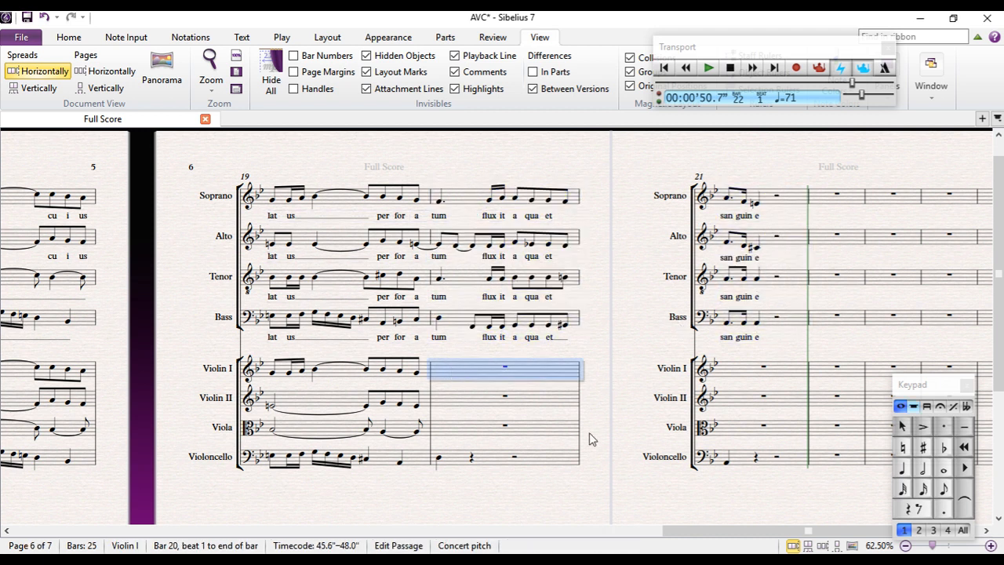
pyautogui.hotkey('ctrl', 'v')
pyautogui.press('Escape')
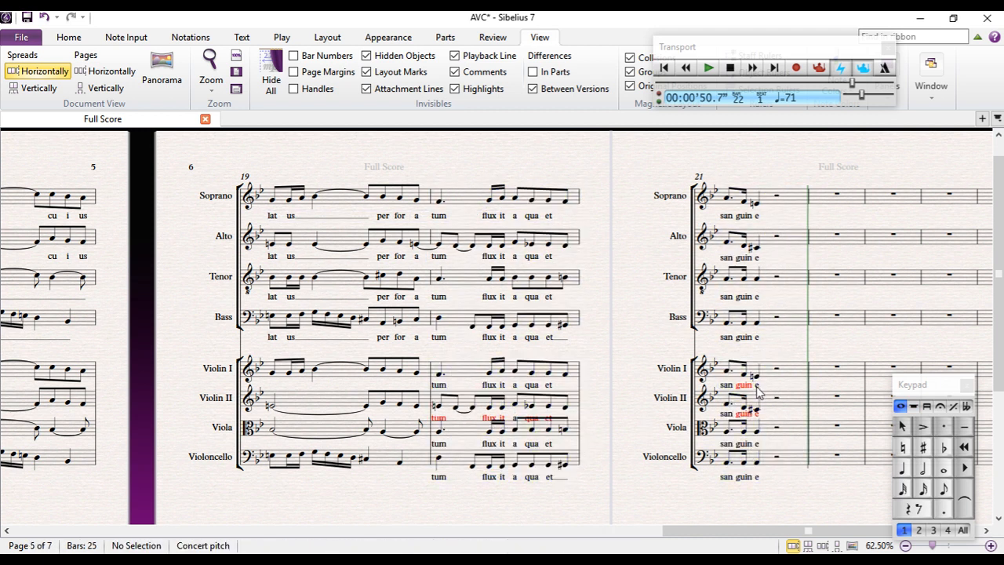
# Delete the pasted lyrics beneath the Violin I staff in bars 20 and 21
pyautogui.click(757, 389)
pyautogui.press('Delete')
pyautogui.press('Delete')
pyautogui.press('Delete')
pyautogui.press('Delete')
pyautogui.press('Delete')
pyautogui.press('Delete')
pyautogui.press('Delete')
pyautogui.press('Delete')
pyautogui.press('Delete')
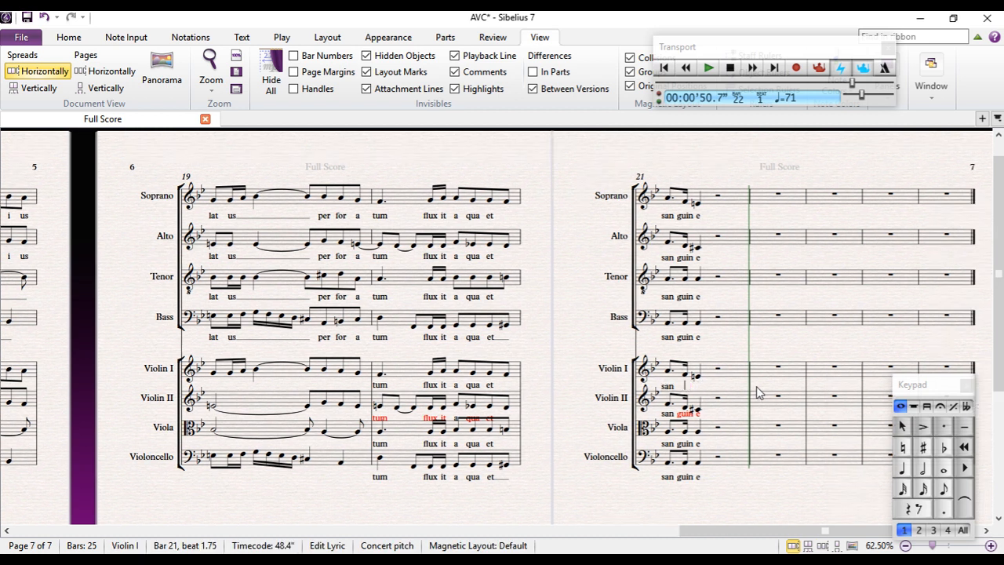
pyautogui.press('Delete')
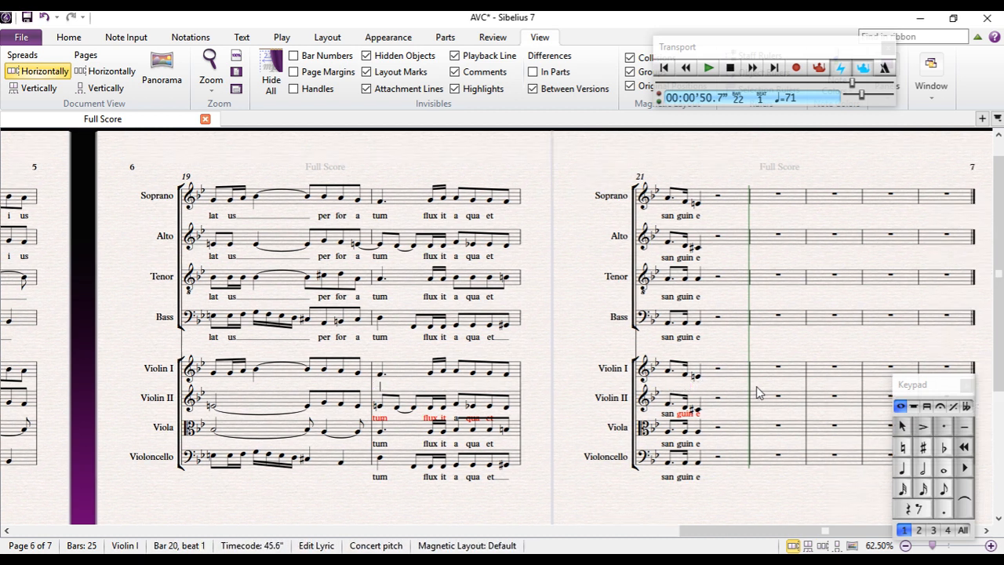
# Delete the pasted lyrics beneath the Violin II staff in bars 20 and 21
pyautogui.doubleClick(698, 417)
pyautogui.press('BackSpace')
pyautogui.press('BackSpace')
pyautogui.press('BackSpace')
pyautogui.press('BackSpace')
pyautogui.press('BackSpace')
pyautogui.press('BackSpace')
pyautogui.press('BackSpace')
pyautogui.press('BackSpace')
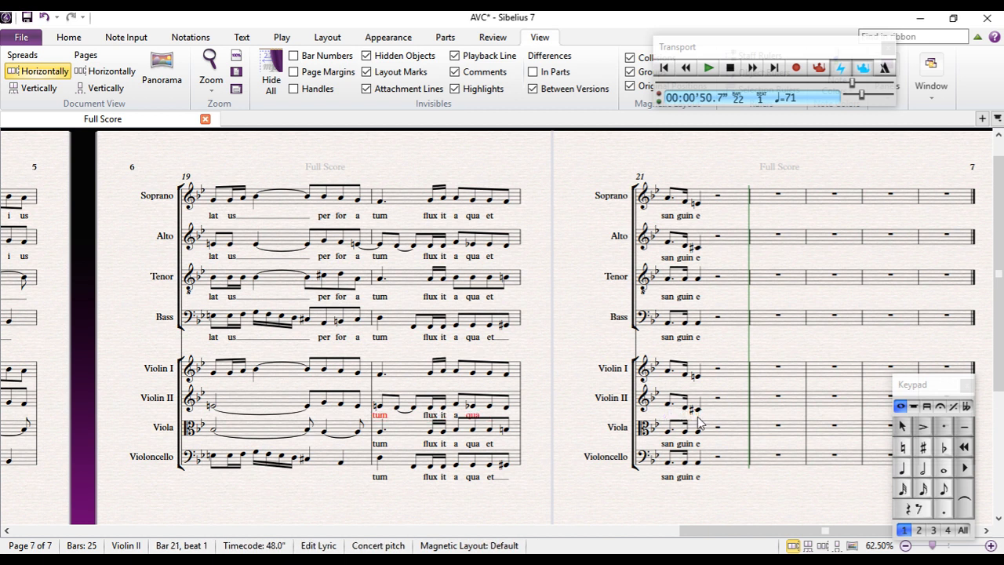
pyautogui.press('Escape')
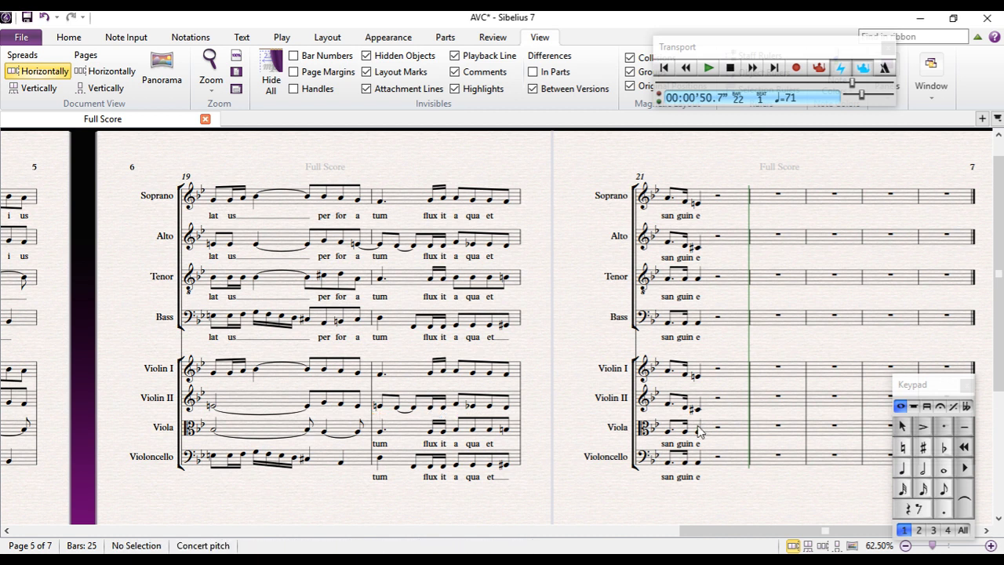
# Delete the pasted lyrics beneath the Viola staff in bars 20 and 21
pyautogui.doubleClick(701, 447)
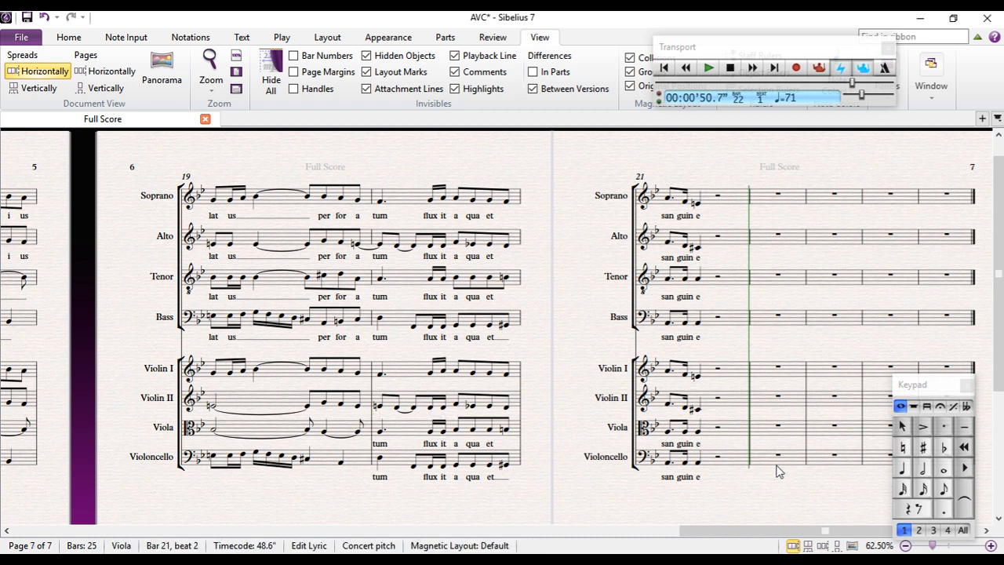
pyautogui.press('BackSpace')
pyautogui.press('BackSpace')
pyautogui.press('BackSpace')
pyautogui.press('BackSpace')
pyautogui.press('BackSpace')
pyautogui.press('BackSpace')
pyautogui.press('BackSpace')
pyautogui.press('BackSpace')
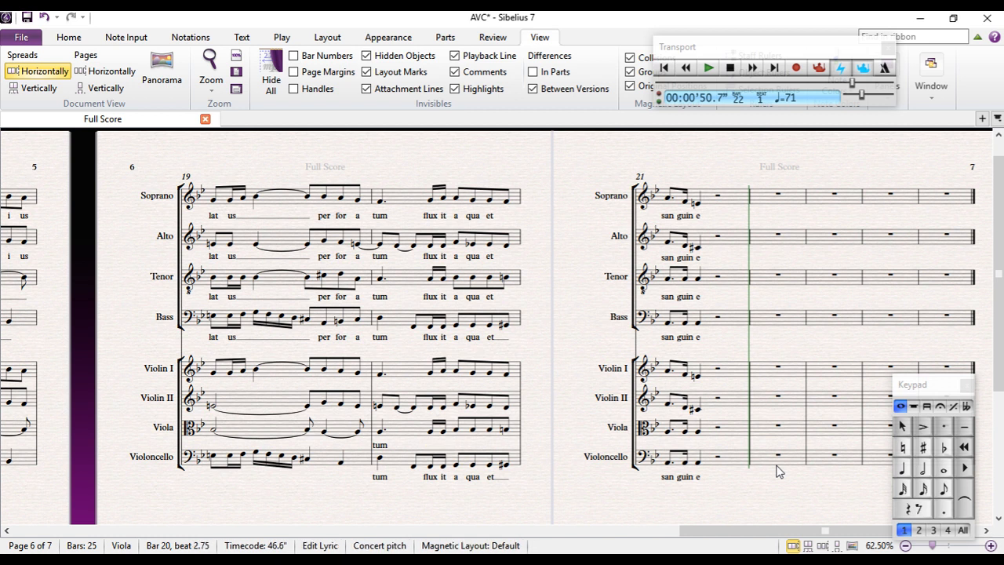
pyautogui.press('BackSpace')
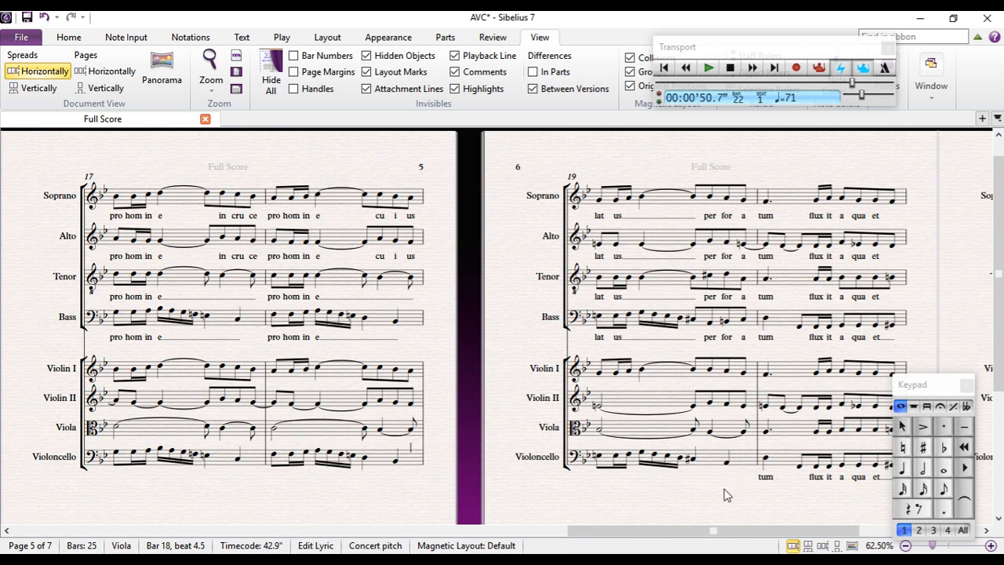
# Delete the pasted lyrics beneath the Violoncello staff in bars 20 and 21
pyautogui.moveTo(709, 505); pyautogui.dragTo(280, 463)
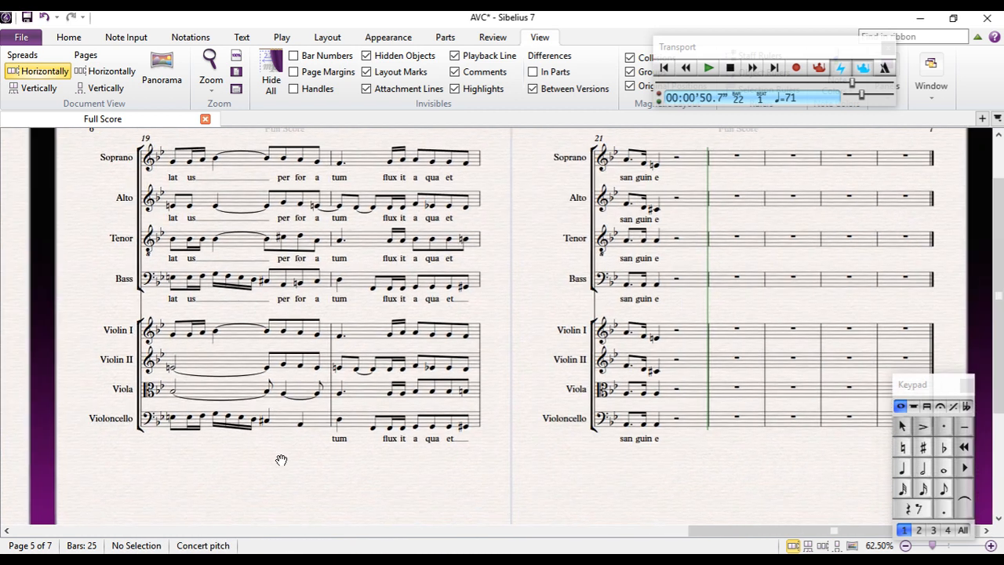
pyautogui.doubleClick(657, 439)
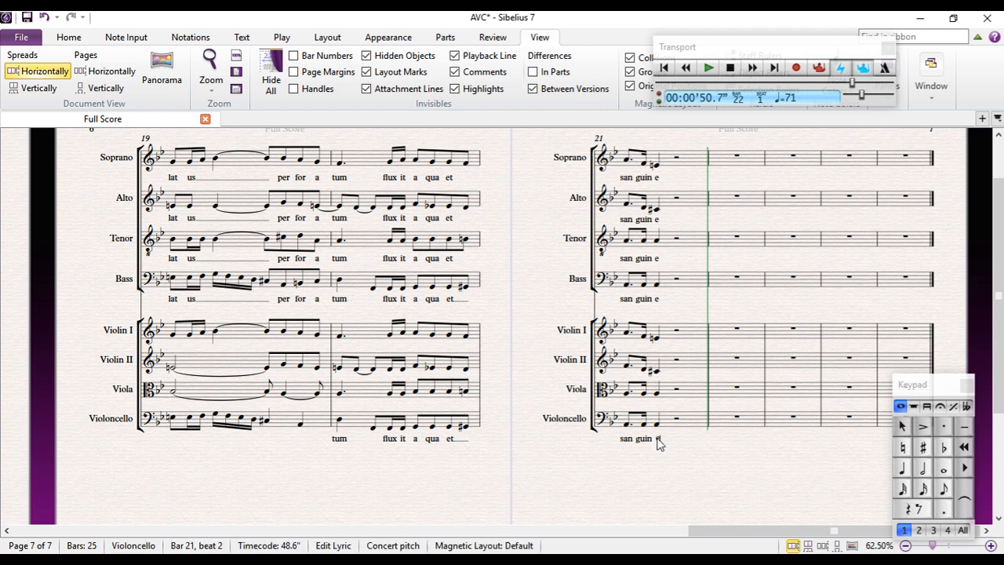
pyautogui.press('BackSpace')
pyautogui.press('BackSpace')
pyautogui.press('BackSpace')
pyautogui.press('BackSpace')
pyautogui.press('BackSpace')
pyautogui.press('BackSpace')
pyautogui.press('BackSpace')
pyautogui.press('BackSpace')
pyautogui.press('BackSpace')
pyautogui.press('BackSpace')
pyautogui.press('BackSpace')
pyautogui.press('BackSpace')
pyautogui.press('BackSpace')
pyautogui.press('BackSpace')
pyautogui.press('BackSpace')
pyautogui.press('BackSpace')
pyautogui.press('BackSpace')
pyautogui.press('BackSpace')
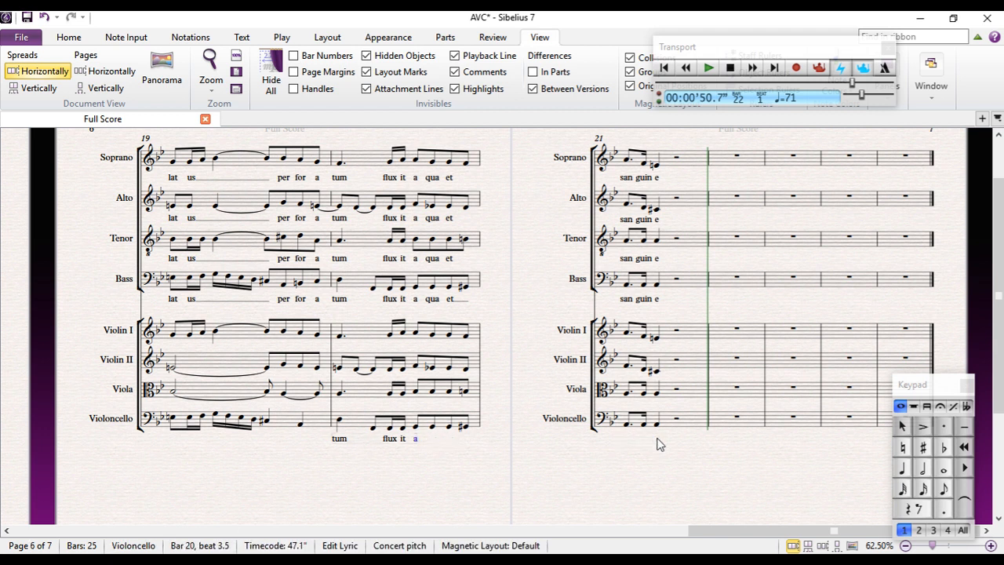
pyautogui.press('BackSpace')
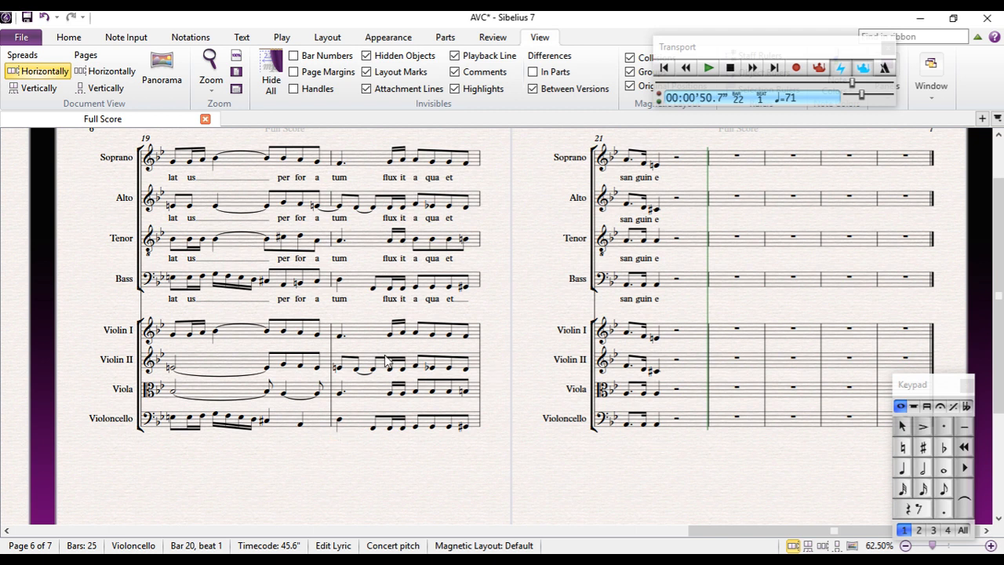
# Lengthen the Violin I G4 and Violin II Eb4 on beat 3.5 of bar 20 to quarter notes
pyautogui.click(432, 335)
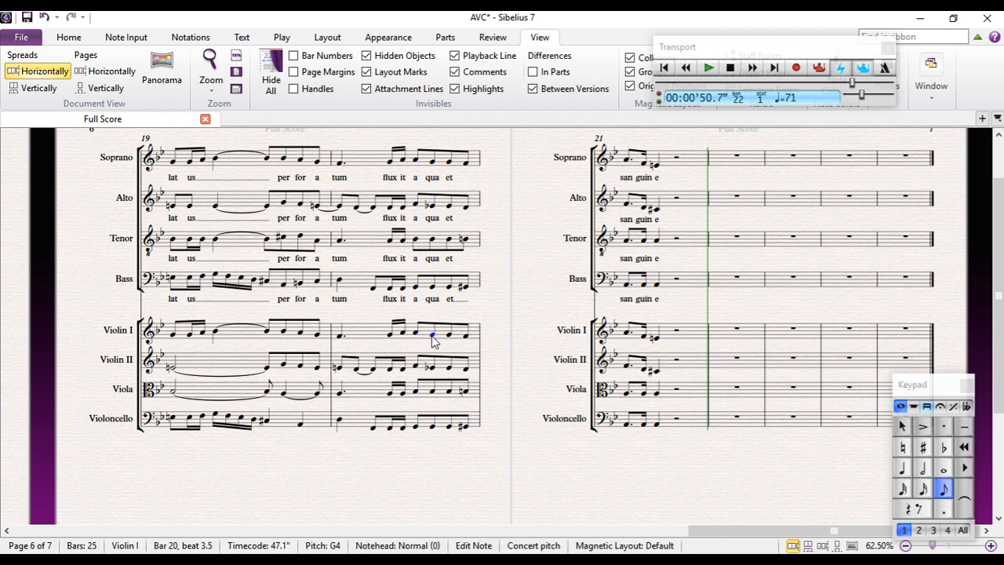
pyautogui.click(903, 468)
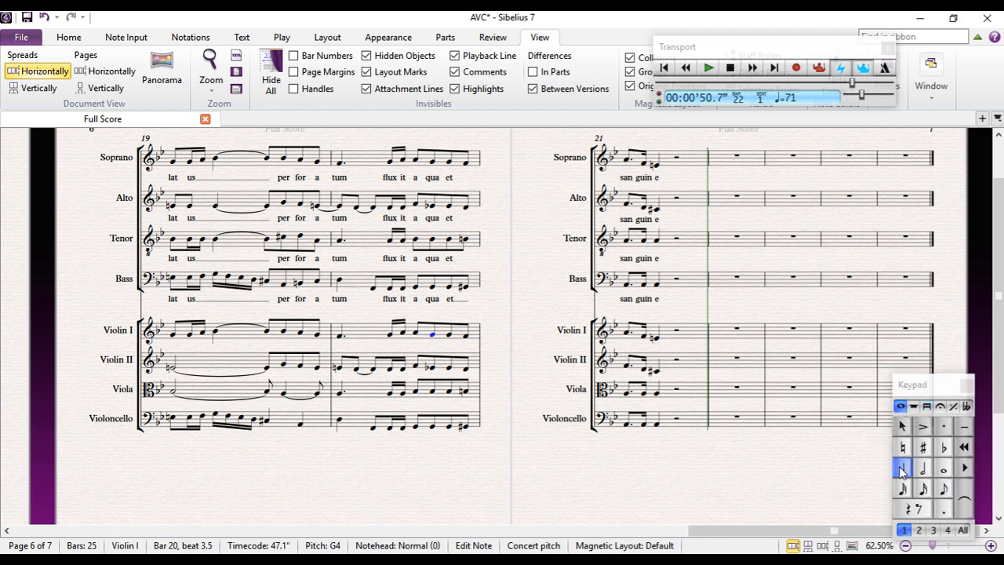
pyautogui.click(430, 367)
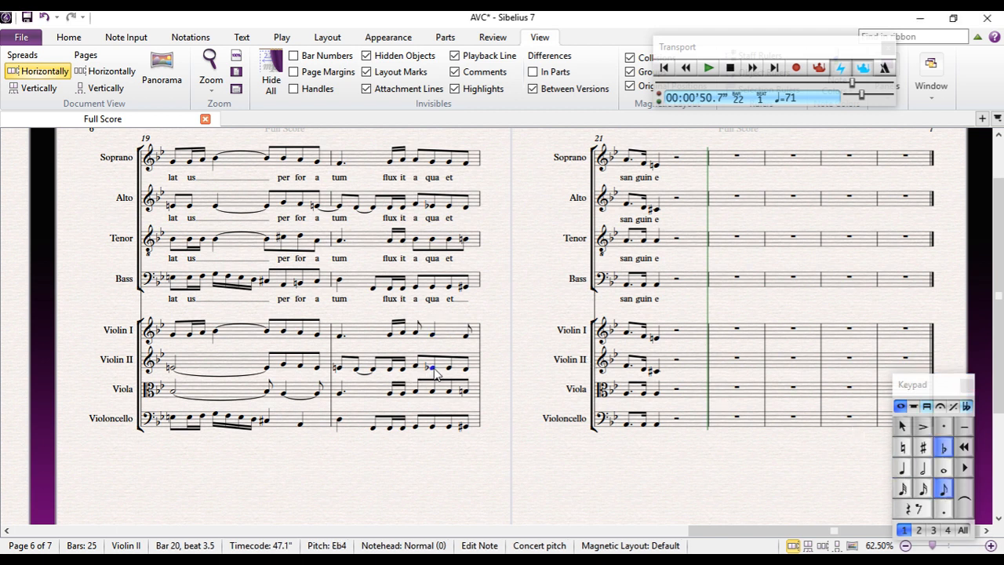
pyautogui.click(902, 468)
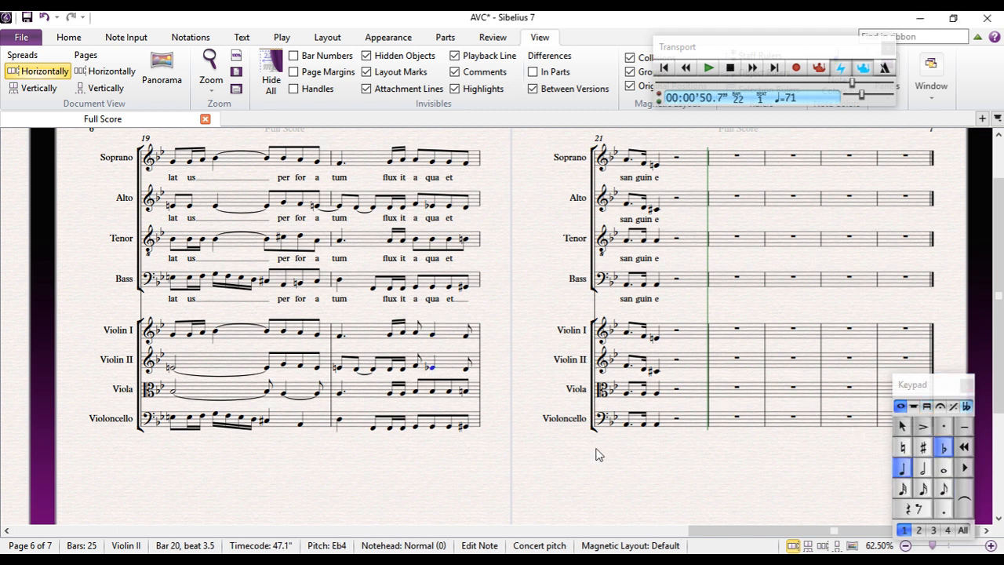
# Make the Viola's Bb3 on beat 3 of bar 20 a quarter note tied to an eighth-note Bb3 on beat 4
pyautogui.click(432, 391)
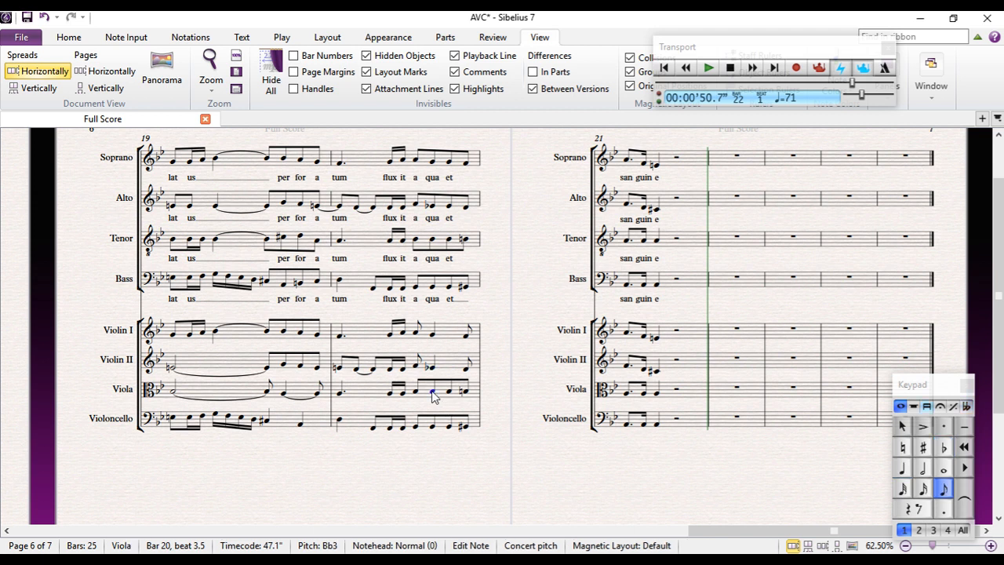
pyautogui.click(903, 471)
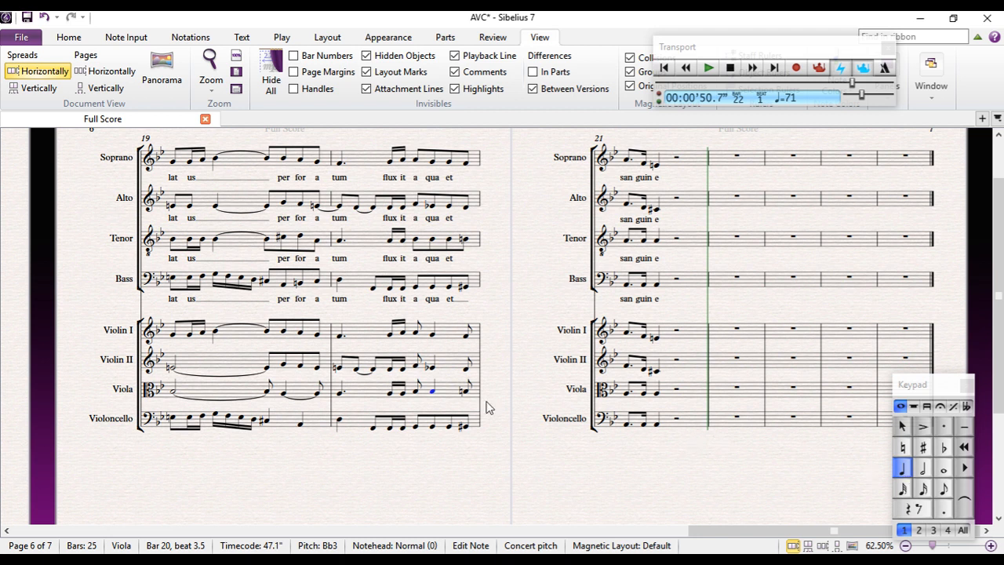
pyautogui.click(416, 392)
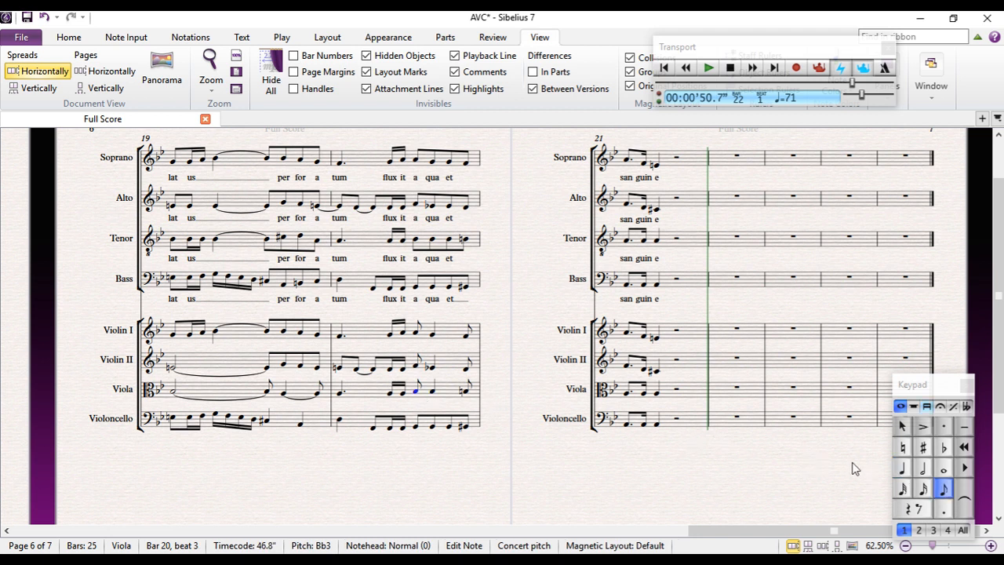
pyautogui.click(904, 470)
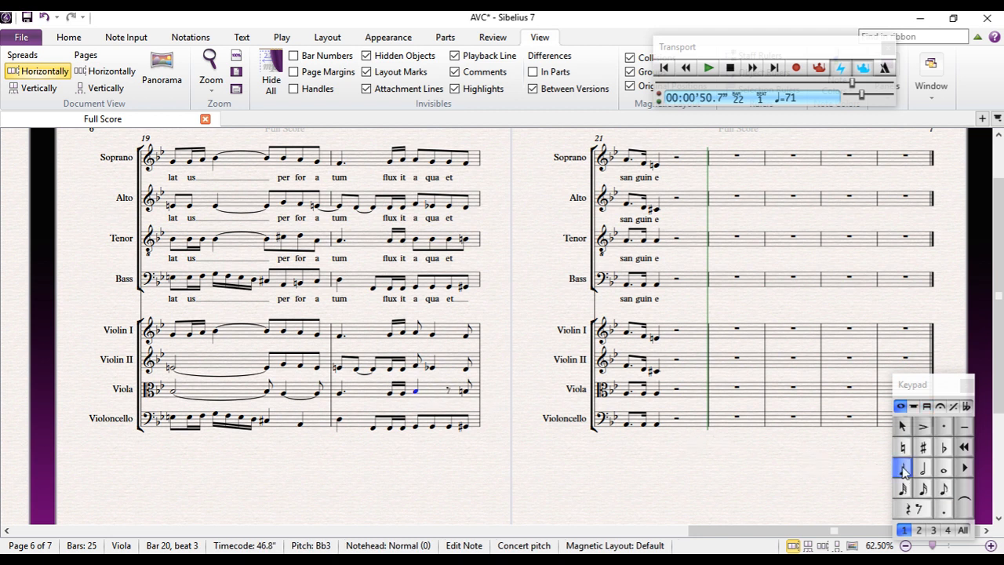
pyautogui.click(450, 391)
pyautogui.press('b')
pyautogui.press('Escape')
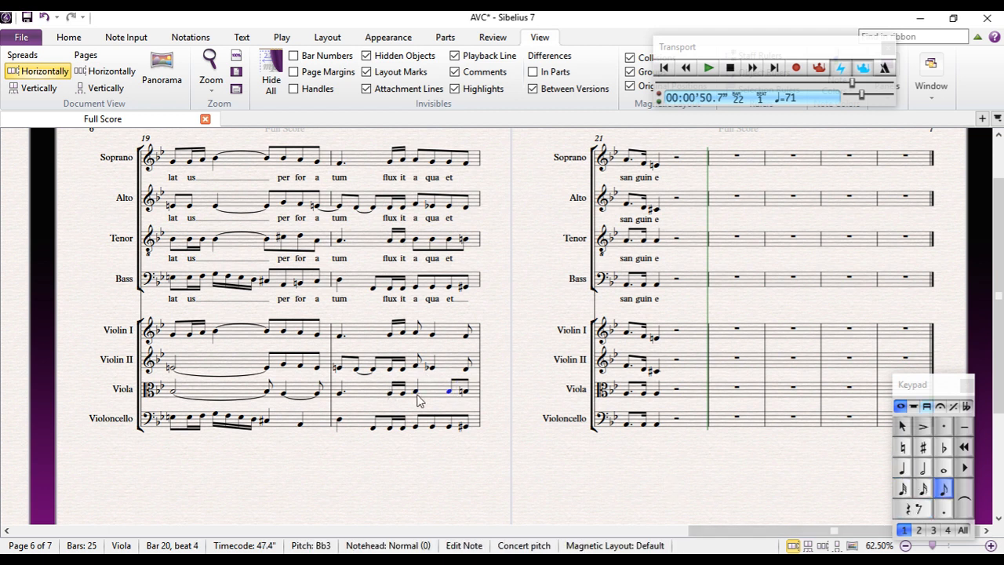
pyautogui.click(417, 396)
pyautogui.click(970, 506)
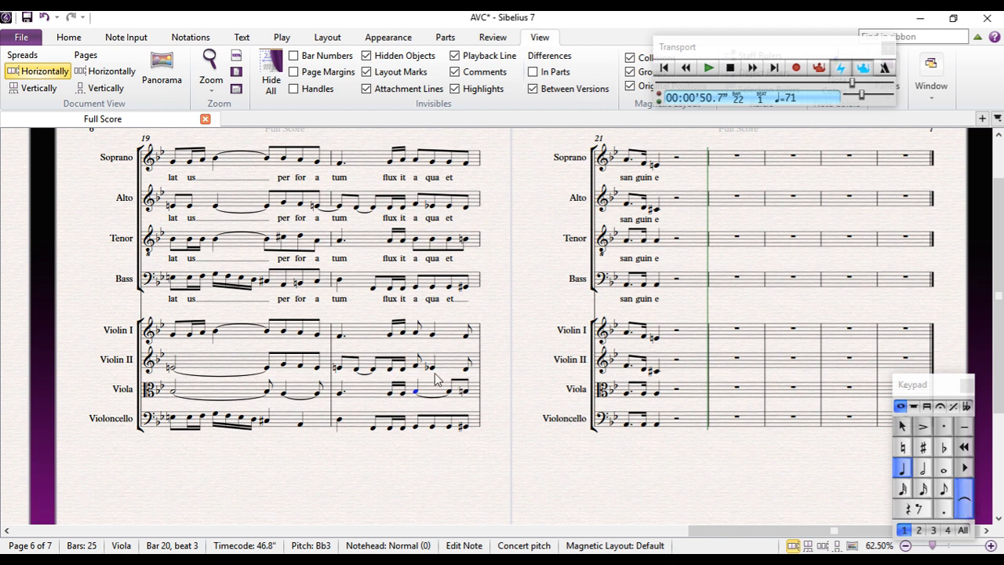
# Lengthen the Violoncello G2 on beat 3 of bar 20 to a quarter note and tie it to the following eighth note
pyautogui.click(417, 428)
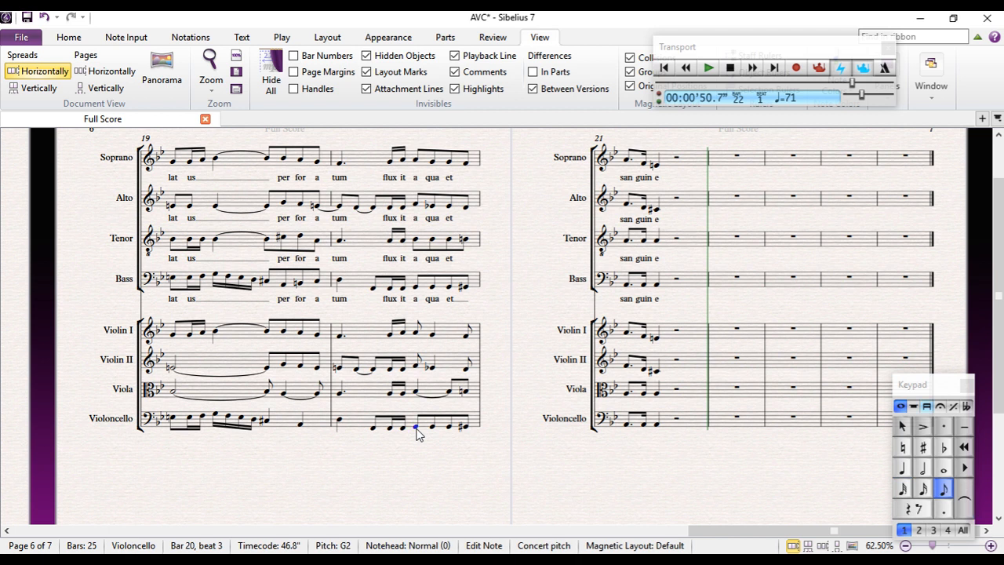
pyautogui.click(903, 468)
pyautogui.click(968, 508)
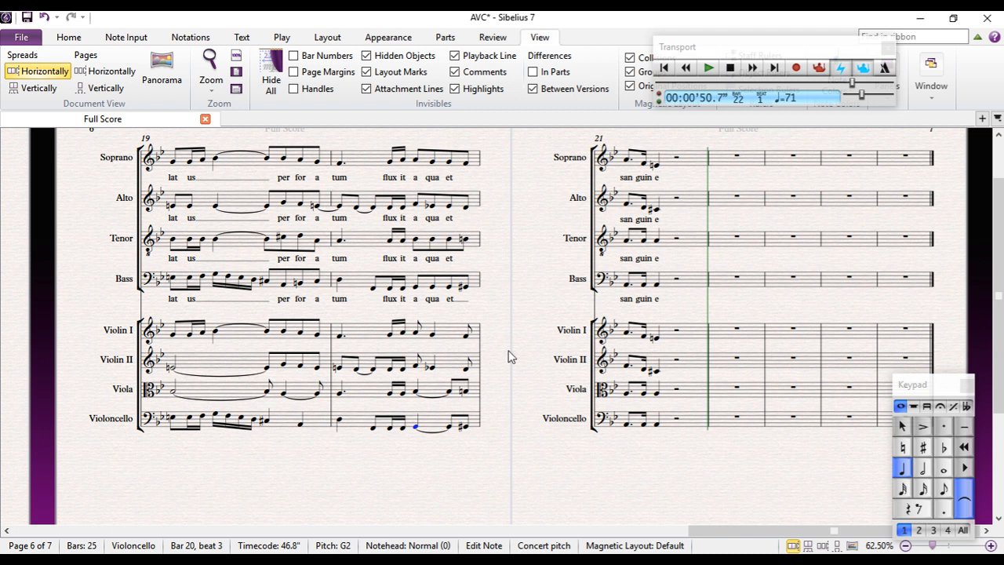
# Change the first note of bar 21 to a half note in the Violoncello and Viola parts
pyautogui.click(627, 424)
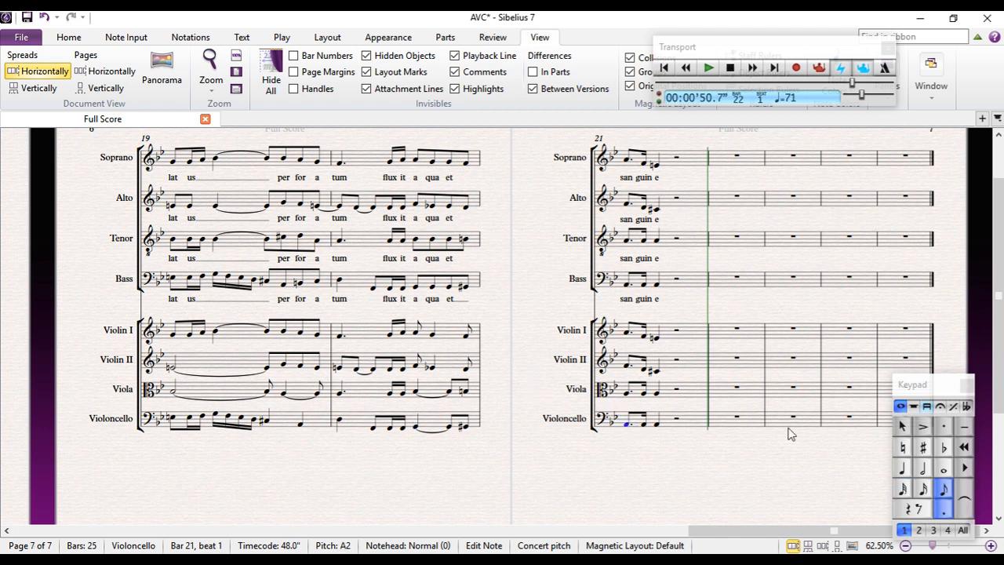
pyautogui.click(923, 468)
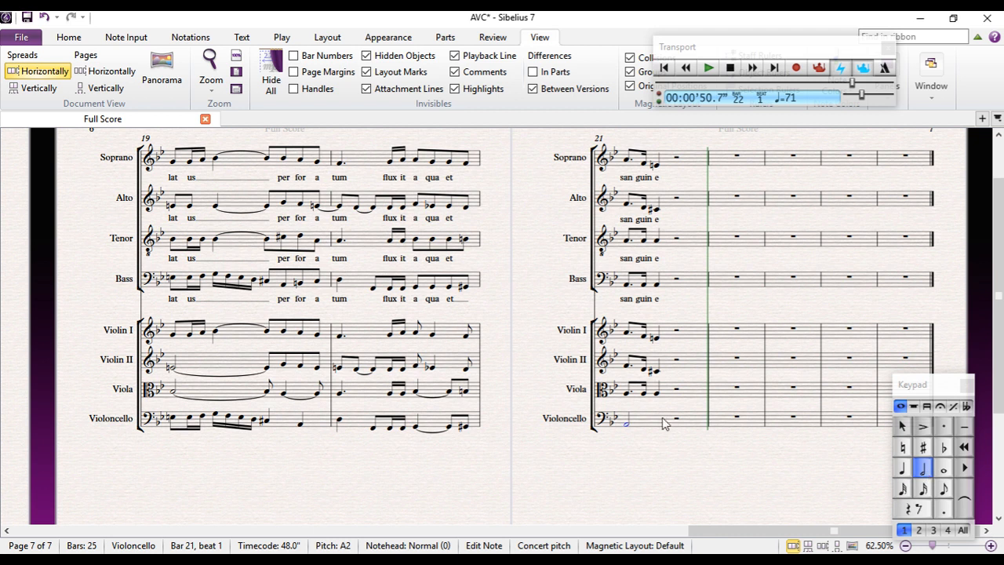
pyautogui.click(627, 393)
pyautogui.click(921, 466)
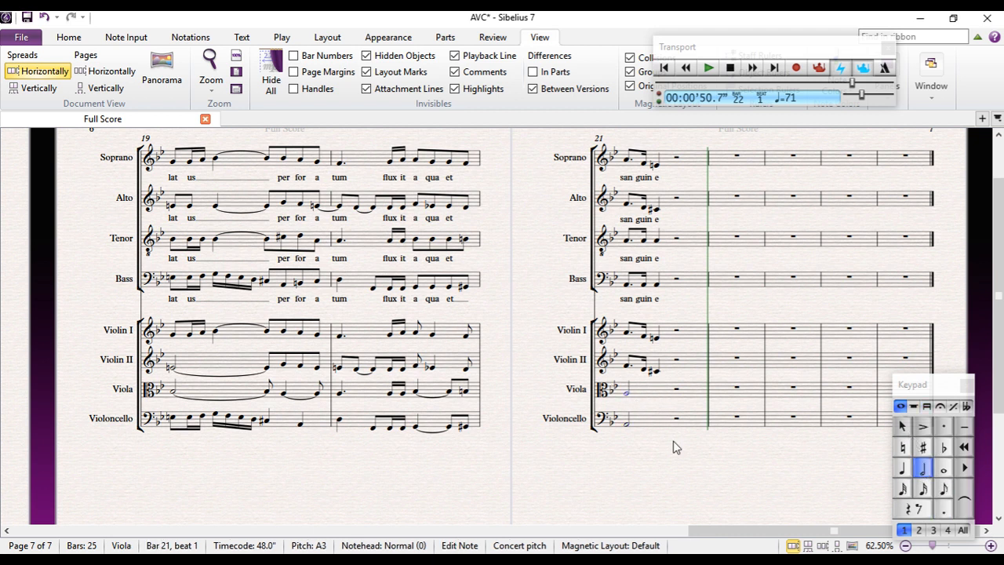
# Change the opening notes of bar 21 to a quarter-note F4 in Violin I and a quarter-note D4 in Violin II
pyautogui.click(628, 333)
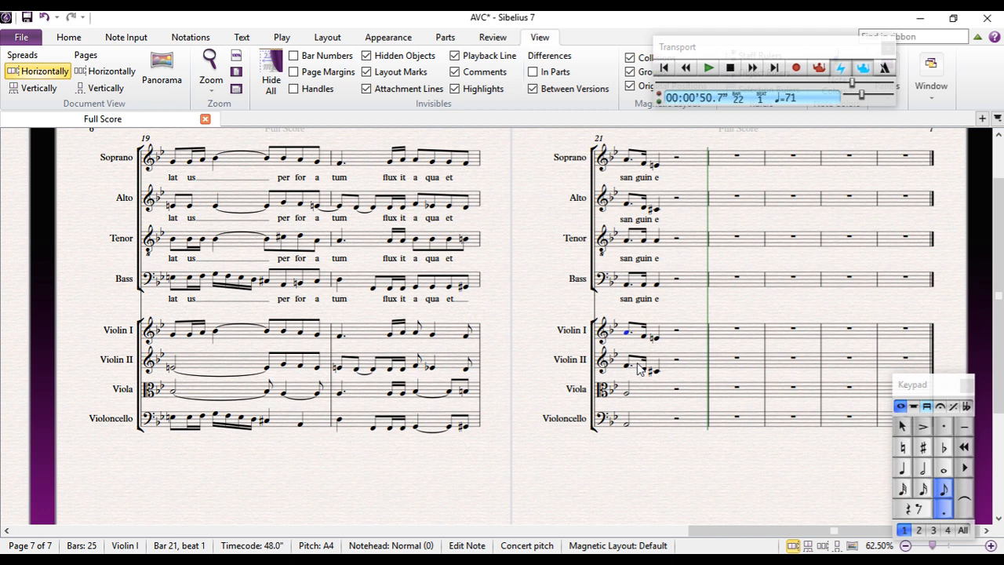
pyautogui.press('Down')
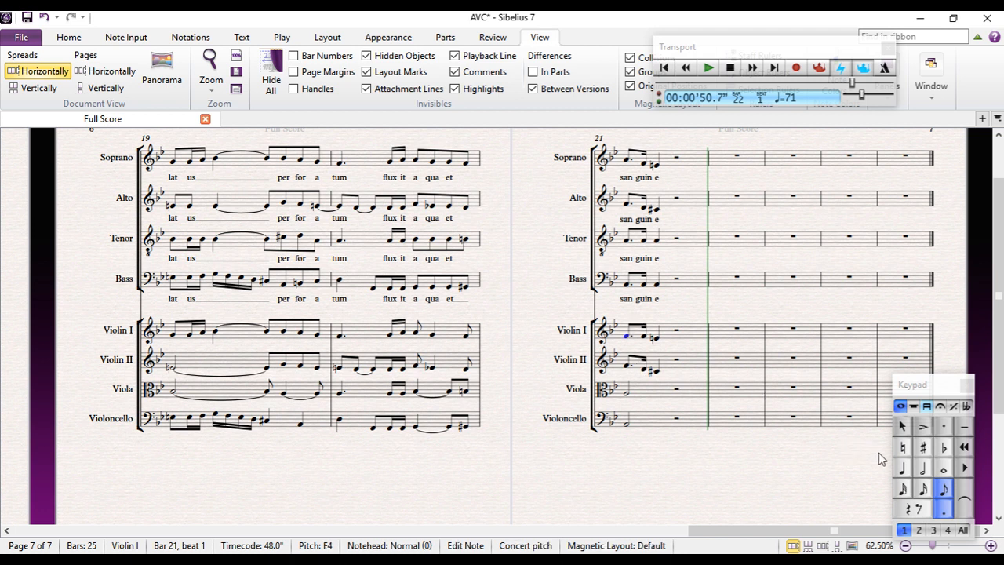
pyautogui.click(900, 469)
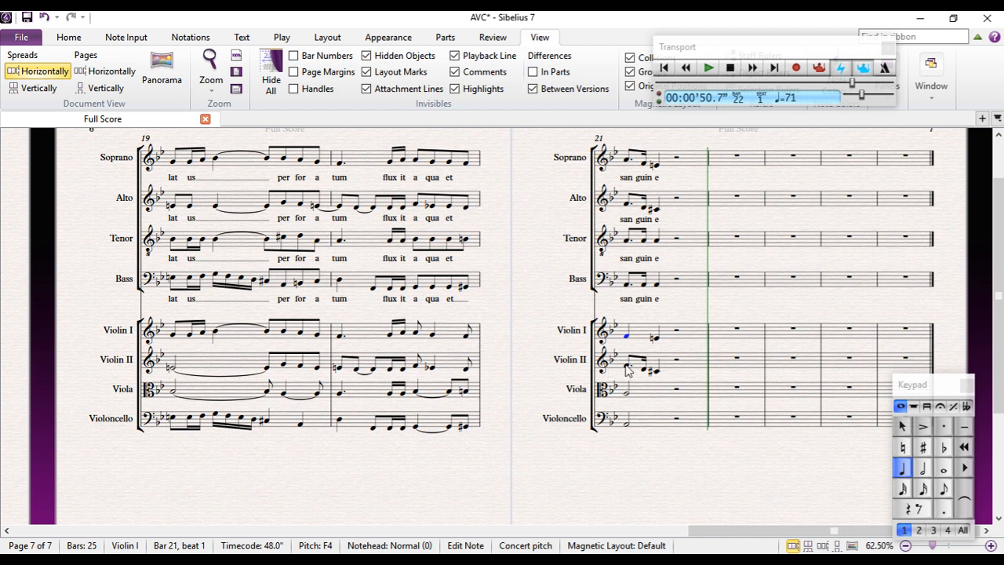
pyautogui.click(626, 366)
pyautogui.press('Down')
pyautogui.press('Down')
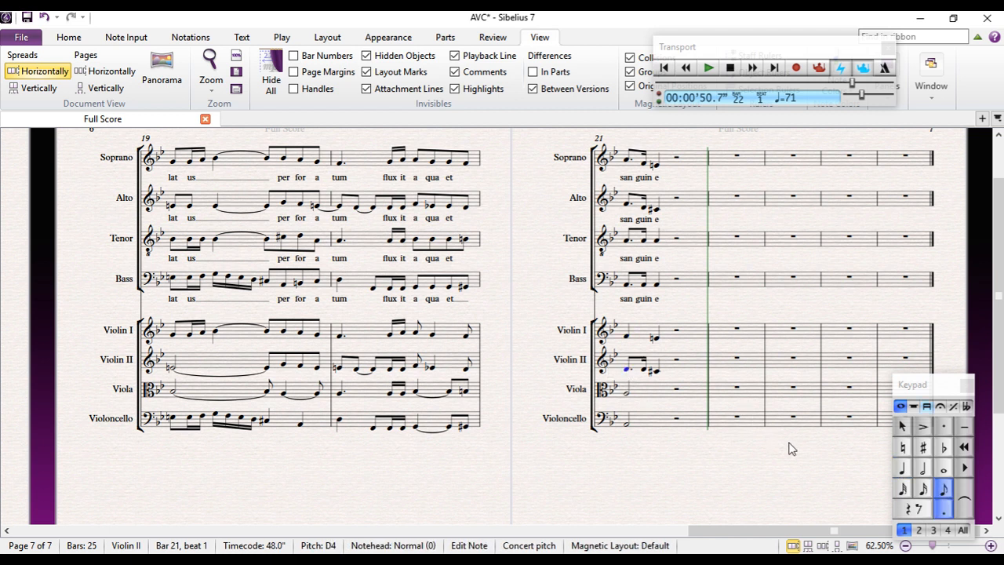
pyautogui.click(903, 470)
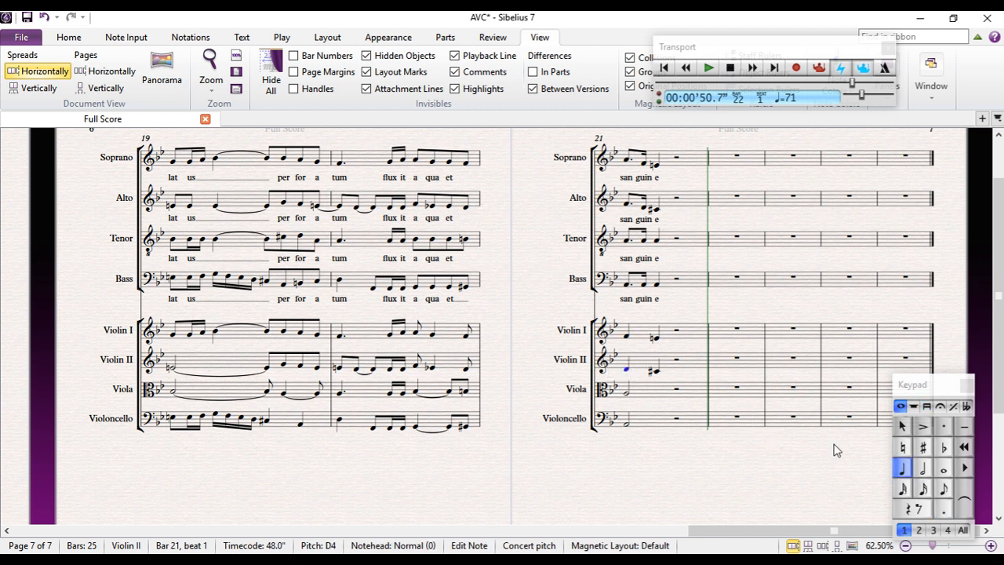
# Tie the last eighth notes of bar 20 in Violin I and Violin II over to bar 21
pyautogui.click(466, 336)
pyautogui.keyDown('ctrl'); pyautogui.click(467, 368); pyautogui.keyUp('ctrl')
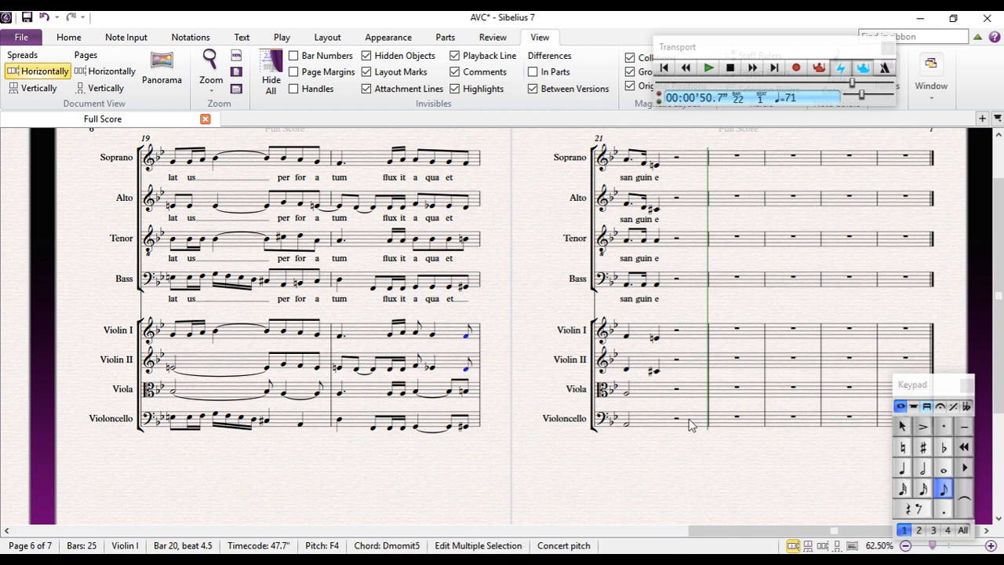
pyautogui.click(963, 503)
pyautogui.click(516, 340)
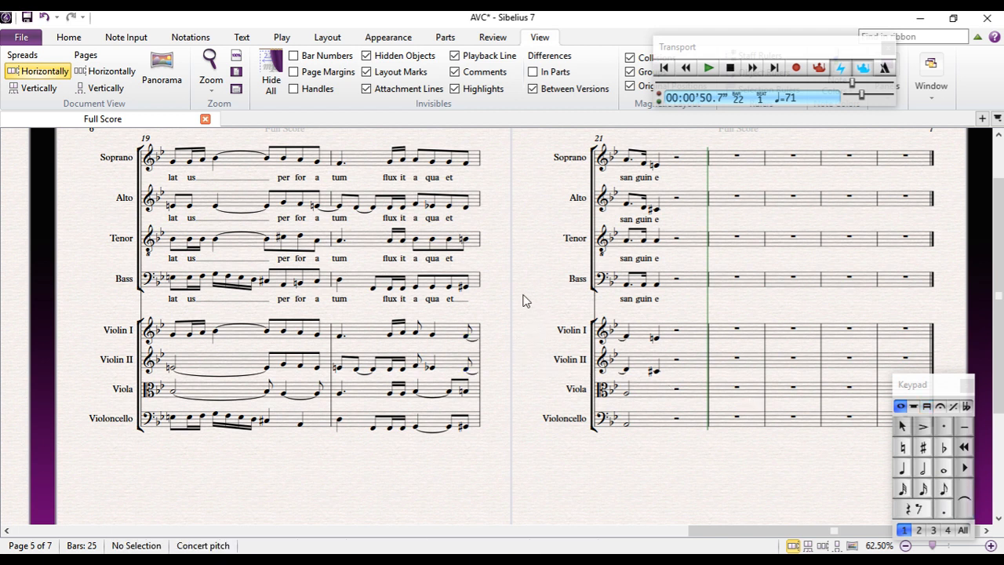
# Review the choir and string parts from bar 13 through bar 21
pyautogui.moveTo(490, 283); pyautogui.dragTo(727, 368)
pyautogui.moveTo(176, 215); pyautogui.dragTo(287, 211)
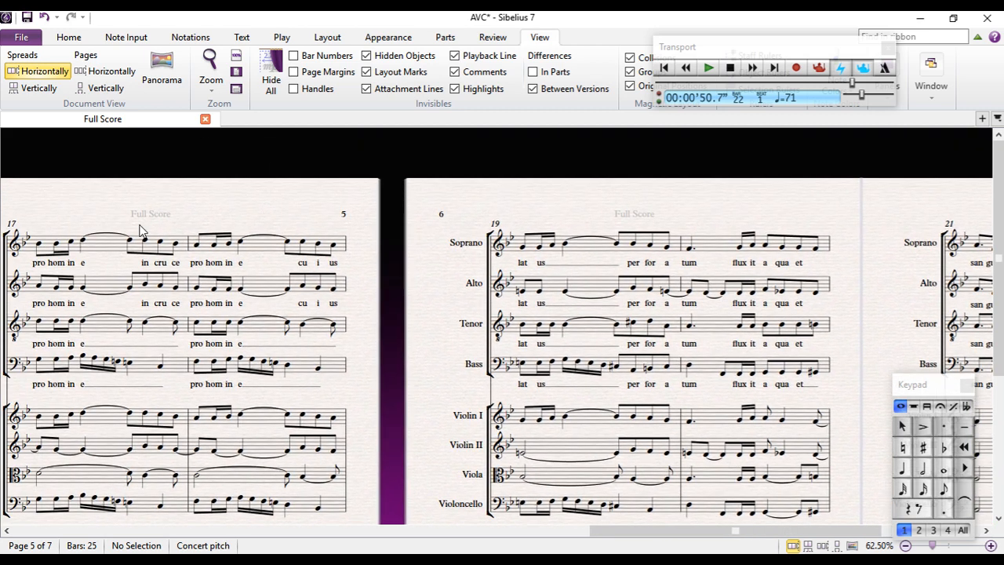
pyautogui.moveTo(63, 217); pyautogui.dragTo(580, 224)
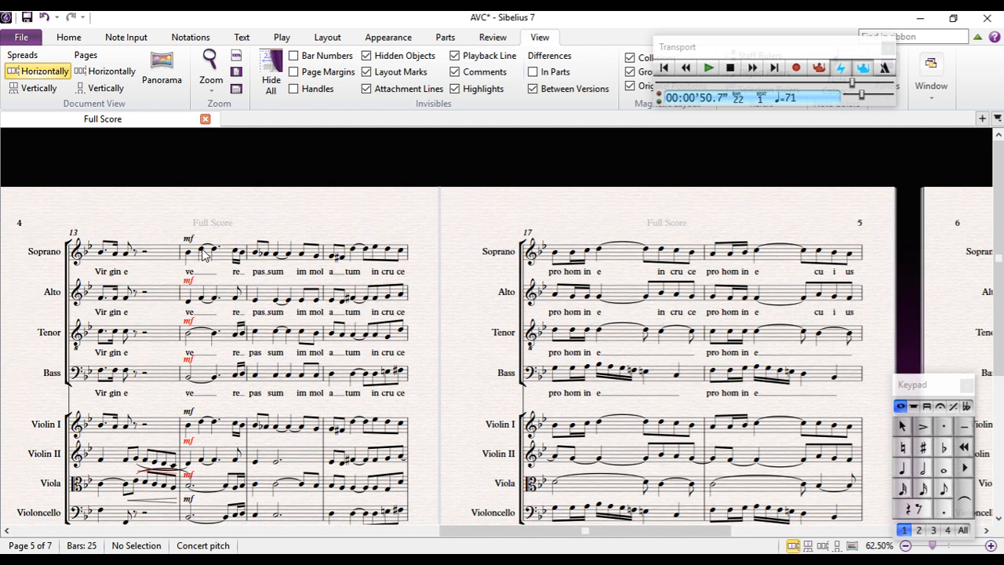
pyautogui.moveTo(401, 224); pyautogui.dragTo(338, 199)
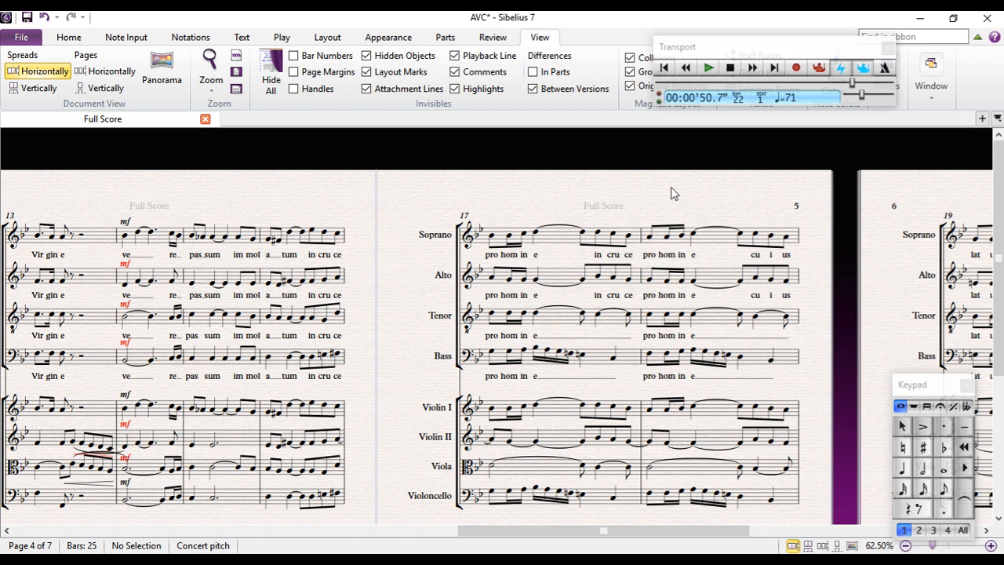
pyautogui.moveTo(679, 209); pyautogui.dragTo(42, 203)
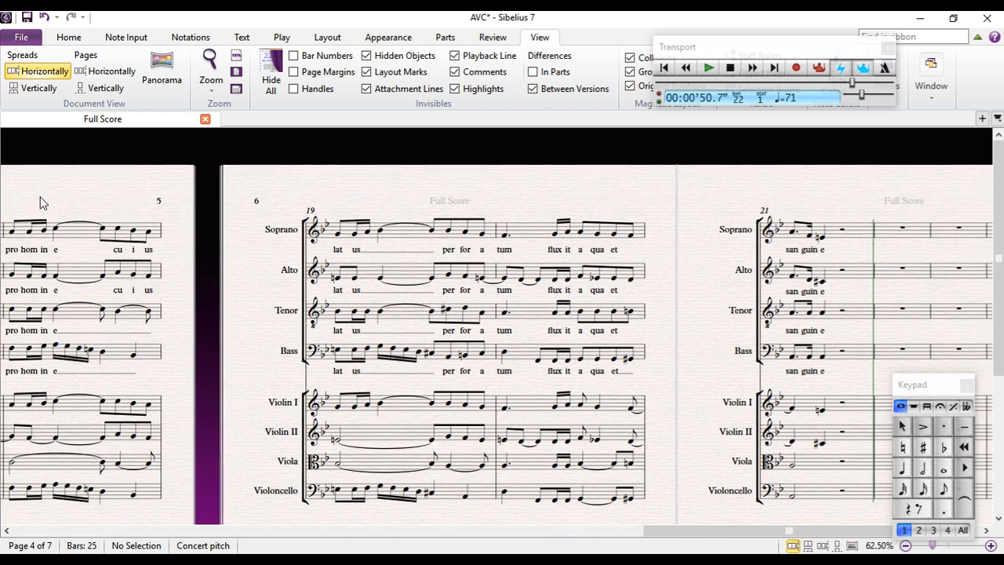
pyautogui.moveTo(509, 182); pyautogui.dragTo(394, 176)
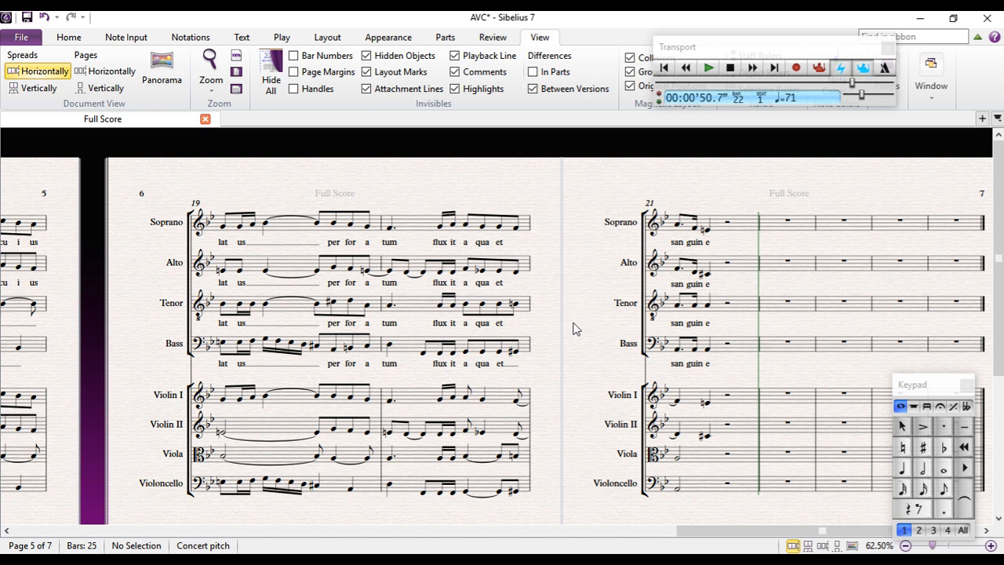
pyautogui.moveTo(576, 343); pyautogui.dragTo(471, 283)
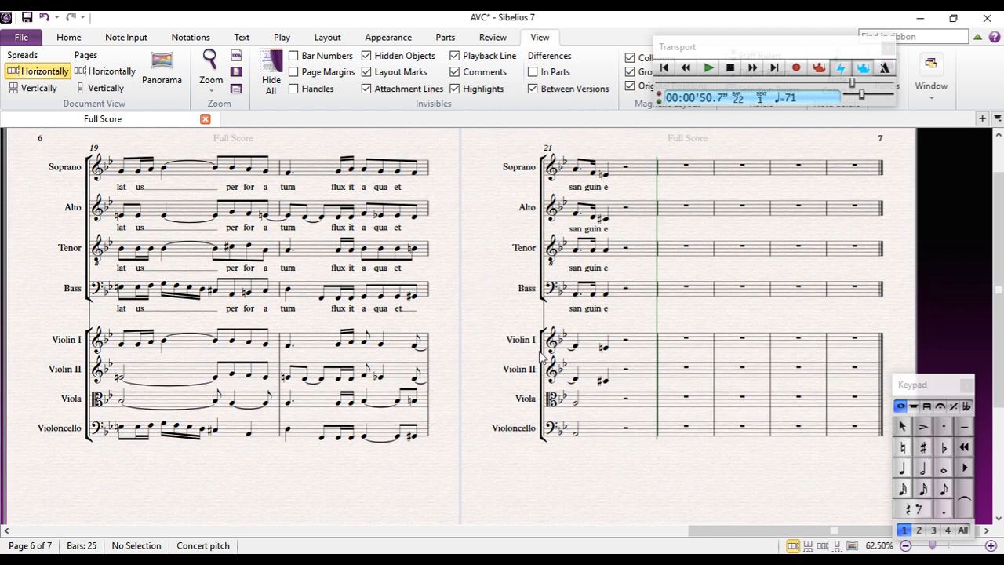
# Lengthen the Violin II D4 on beat 2 of bar 20 to a quarter note
pyautogui.click(289, 346)
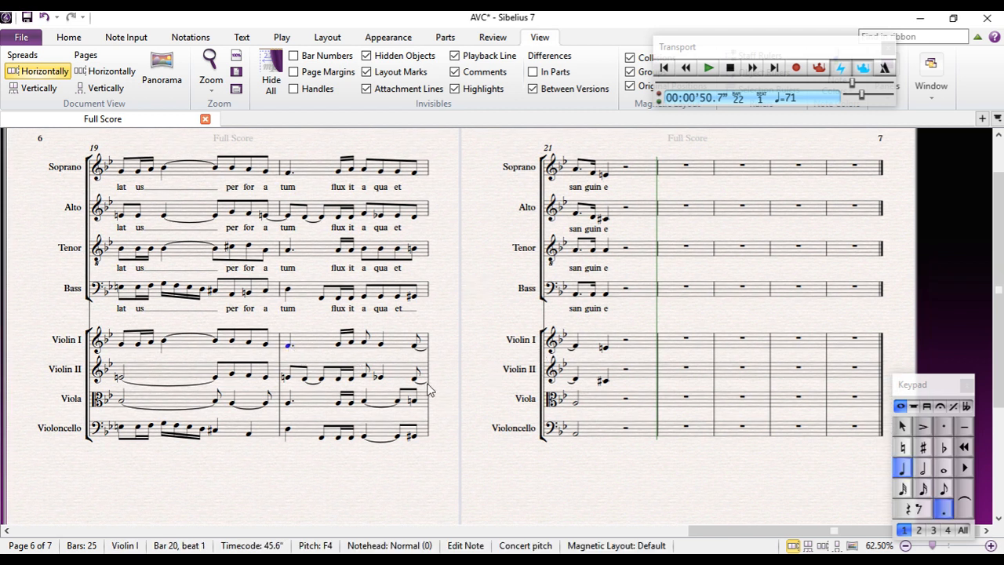
pyautogui.click(321, 381)
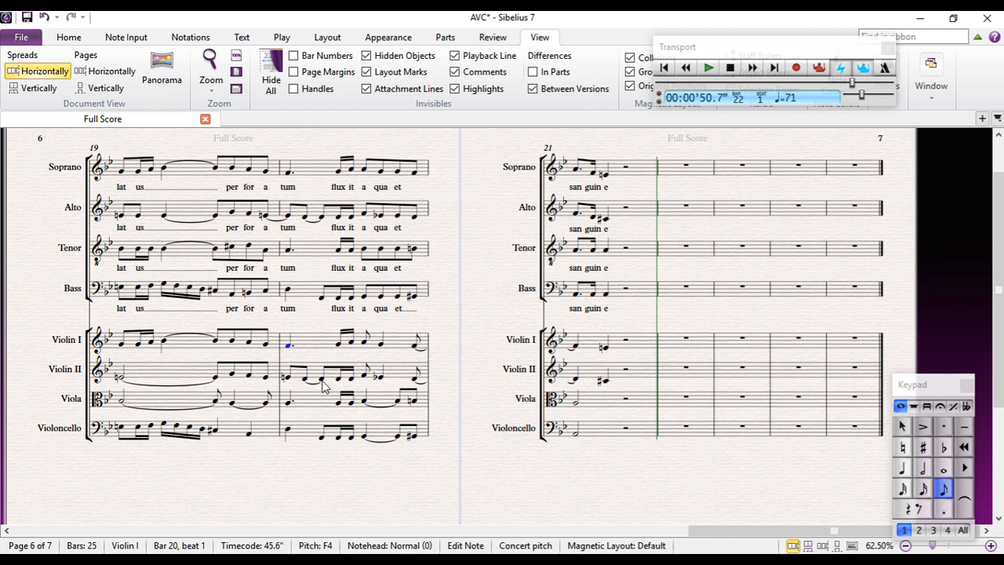
pyautogui.click(904, 469)
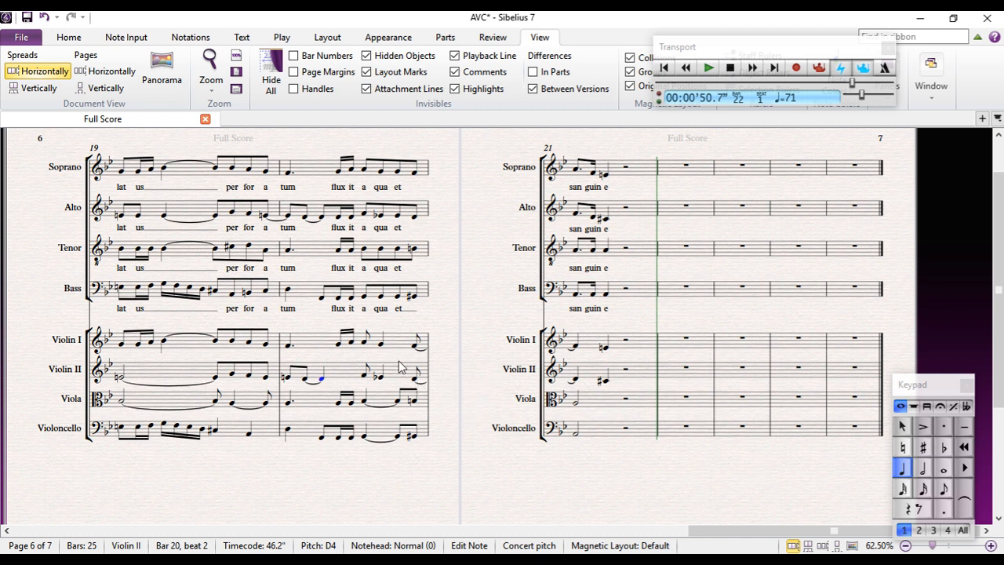
# Play back the score from bar 18 through bar 21
pyautogui.moveTo(265, 463); pyautogui.dragTo(625, 423)
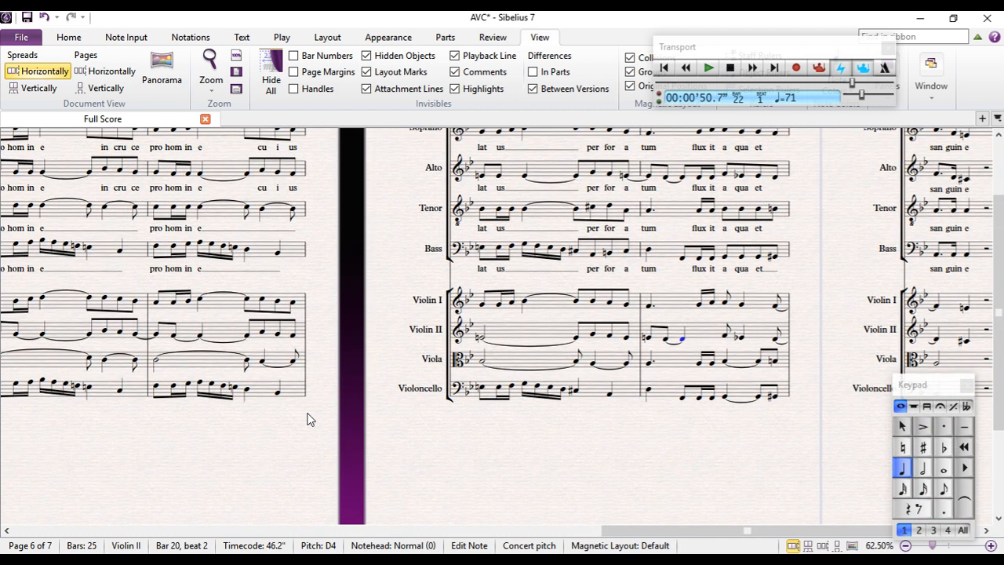
pyautogui.click(156, 385)
pyautogui.press('p')
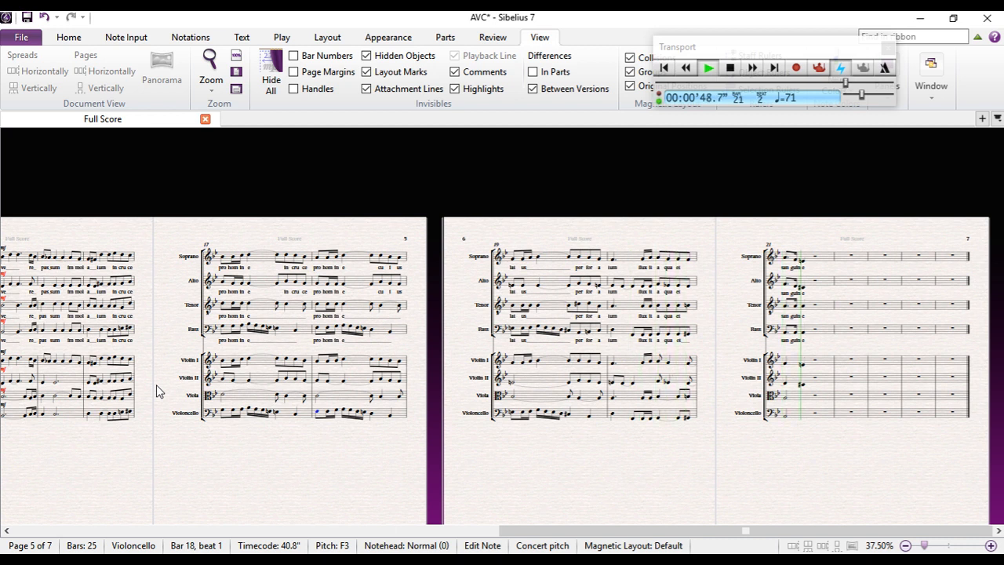
pyautogui.press('space')
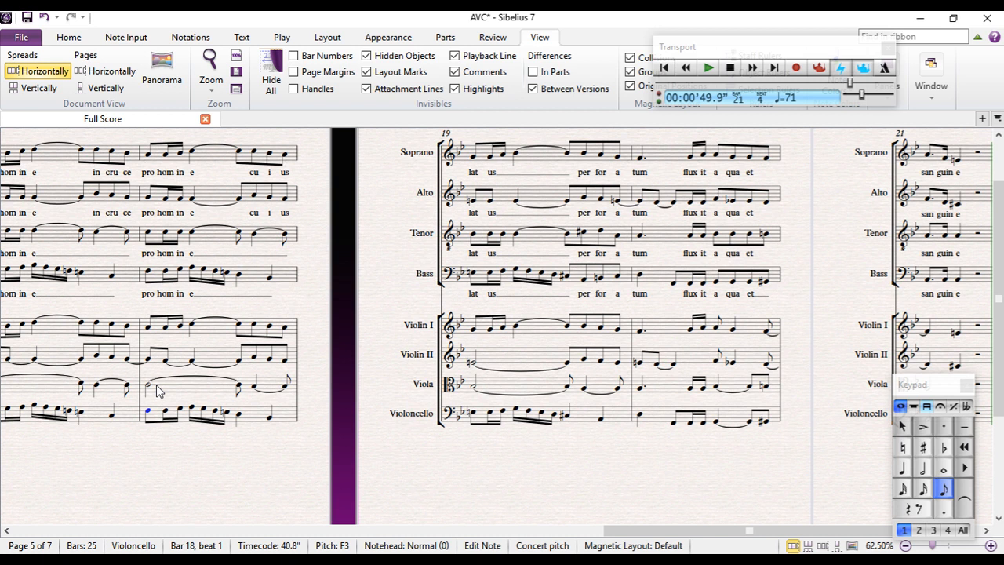
# Enter a quarter-note F2 on beat 1 of bar 23 in the Violoncello part
pyautogui.moveTo(506, 468); pyautogui.dragTo(141, 442)
pyautogui.moveTo(545, 416); pyautogui.dragTo(191, 484)
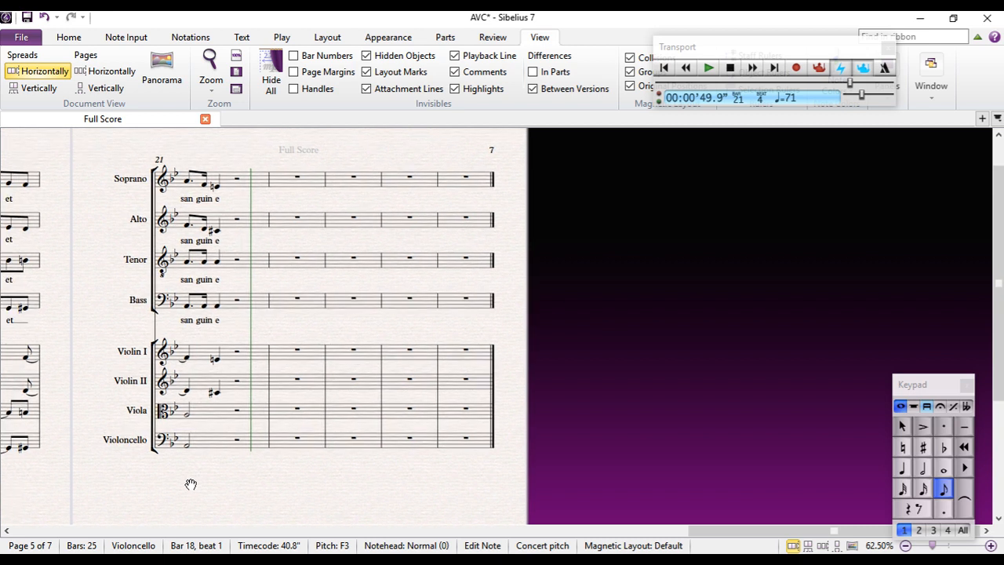
pyautogui.moveTo(191, 484); pyautogui.dragTo(162, 475)
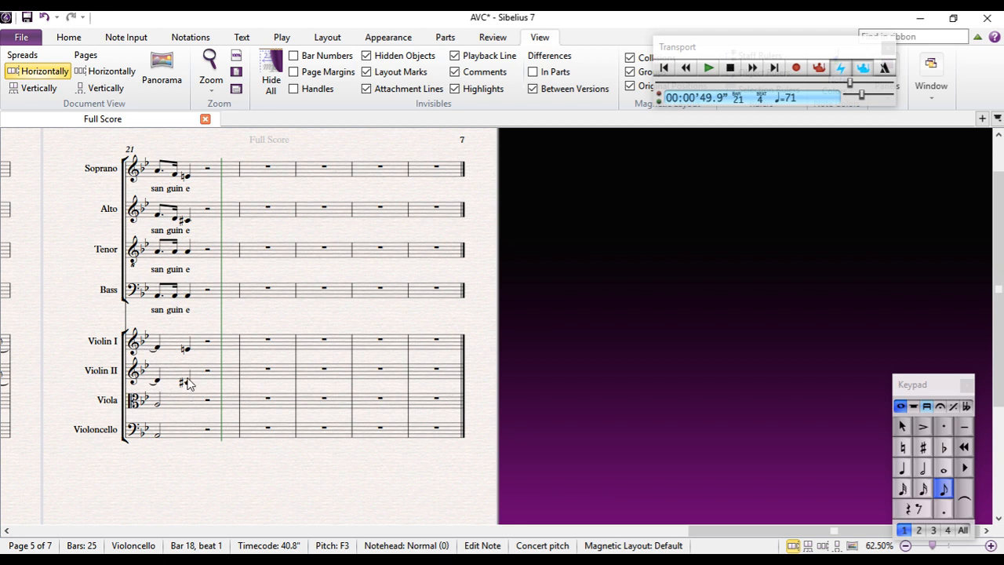
pyautogui.click(185, 350)
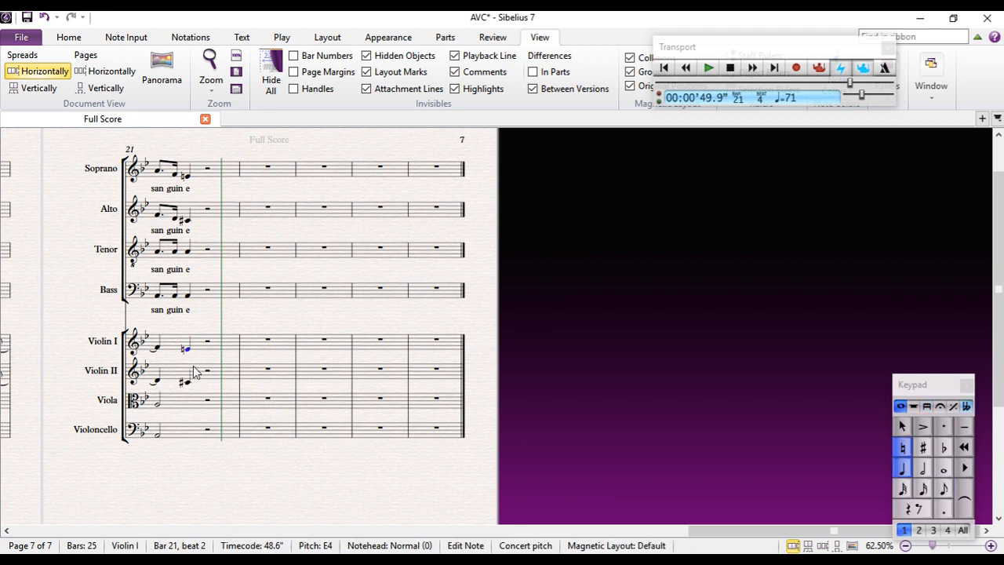
pyautogui.click(313, 348)
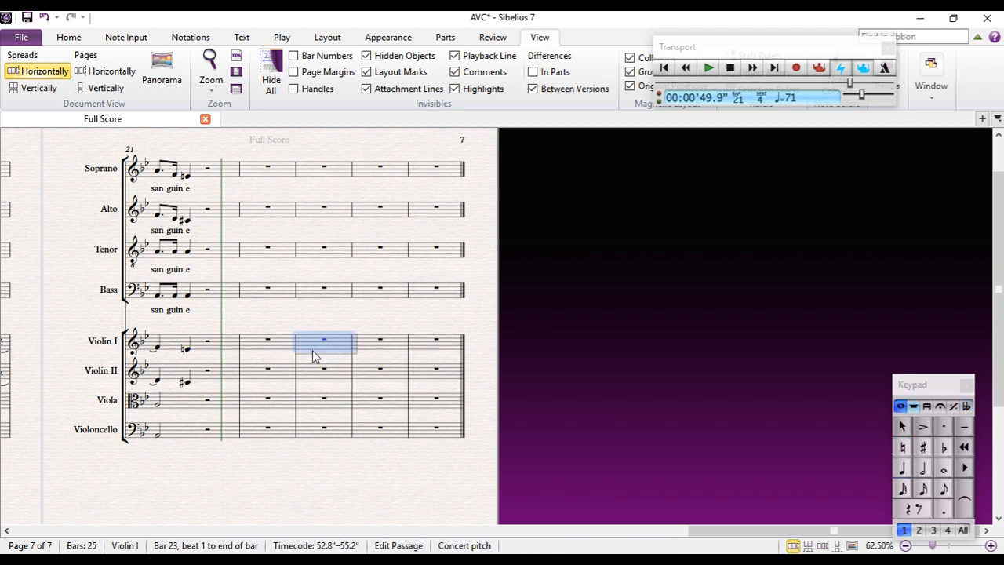
pyautogui.click(316, 430)
pyautogui.press('f')
pyautogui.press('Escape')
pyautogui.moveTo(236, 311); pyautogui.dragTo(264, 340)
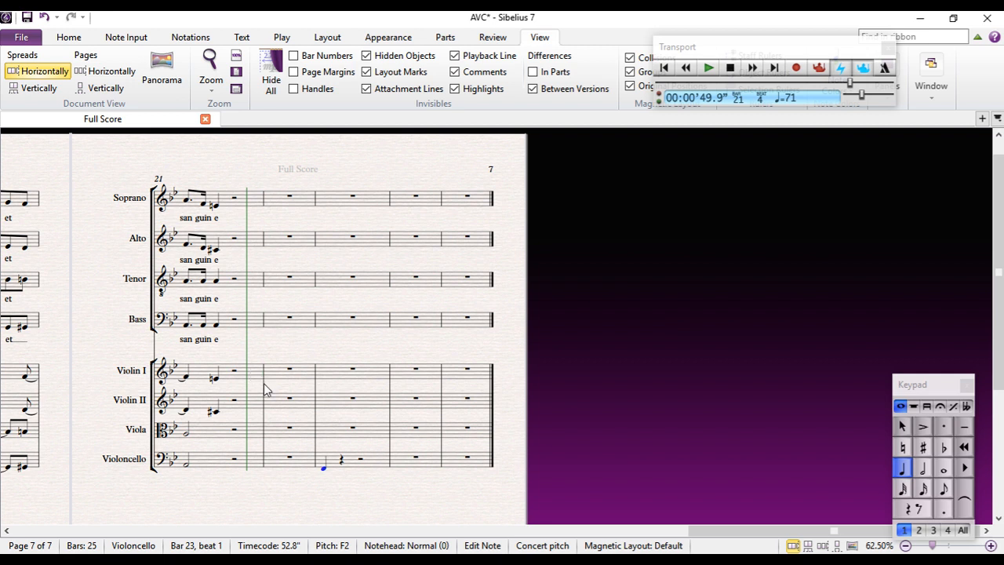
# Compare the Violin II and Viola notes in bar 21 with the Violoncello note in bar 23
pyautogui.click(217, 411)
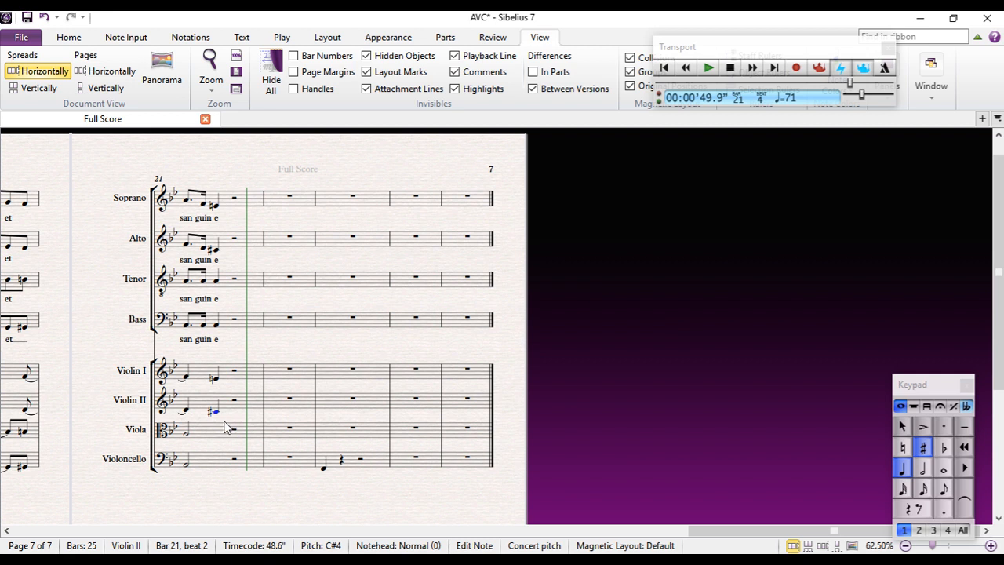
pyautogui.click(323, 467)
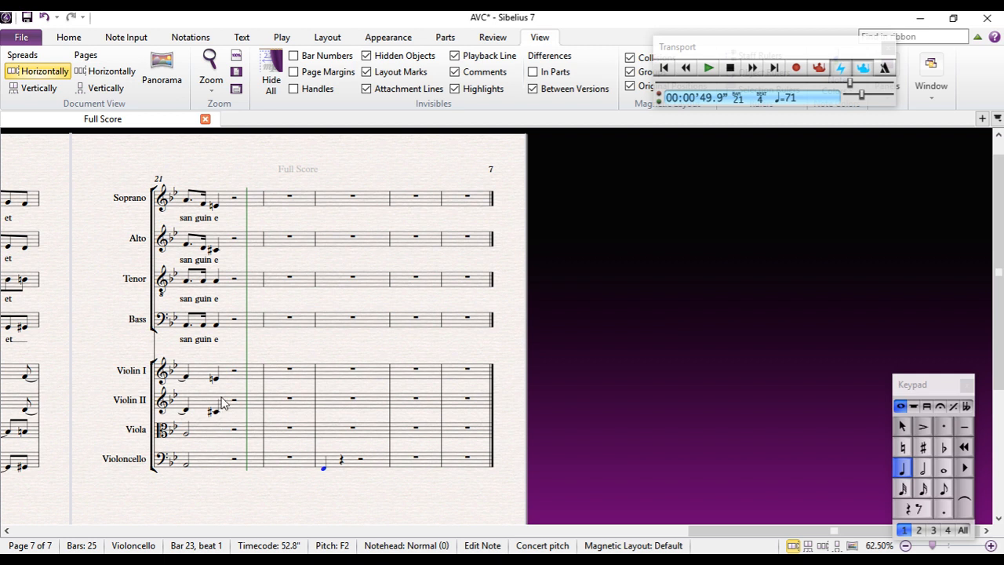
pyautogui.click(185, 436)
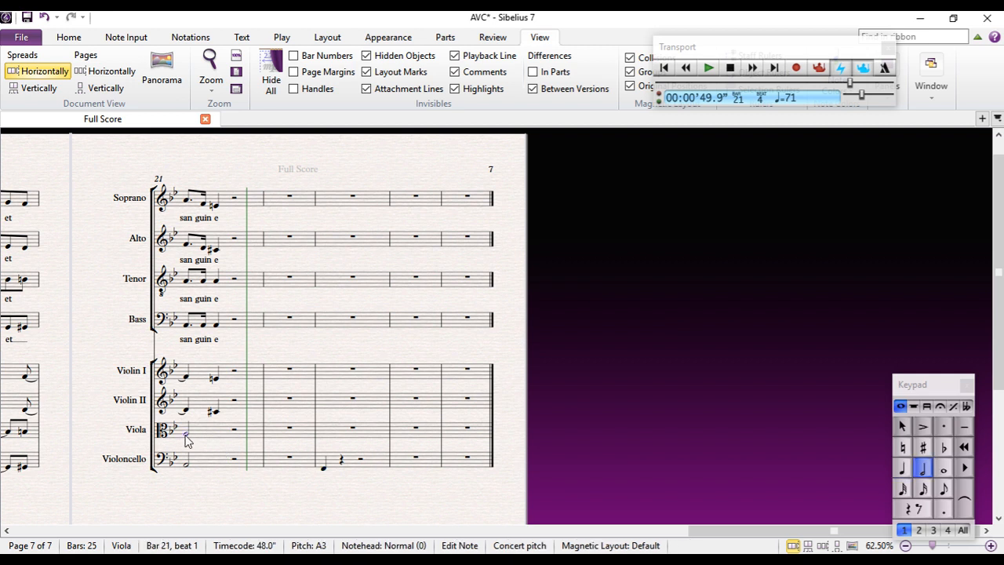
pyautogui.click(217, 412)
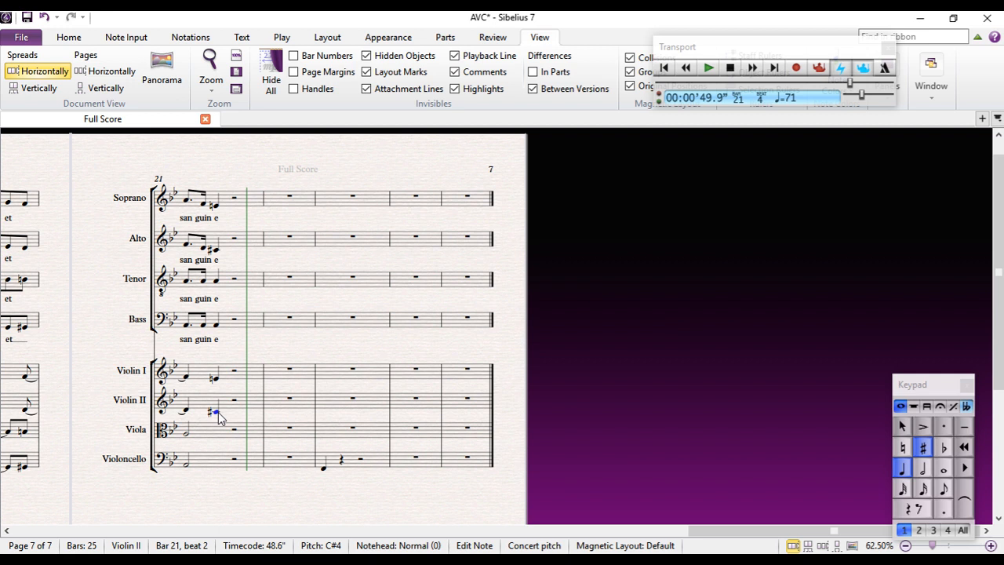
pyautogui.moveTo(235, 354); pyautogui.dragTo(468, 359)
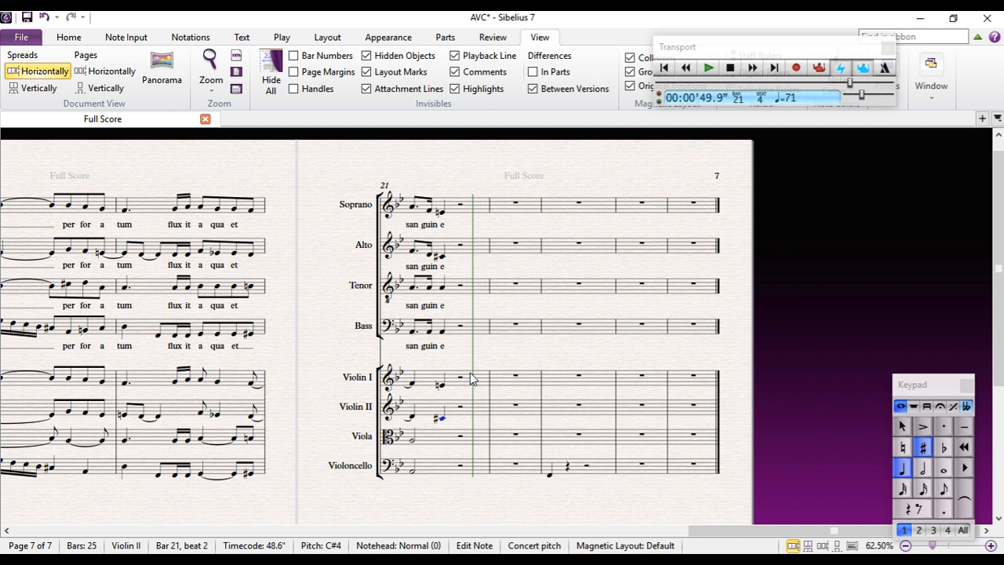
pyautogui.moveTo(332, 354); pyautogui.dragTo(142, 344)
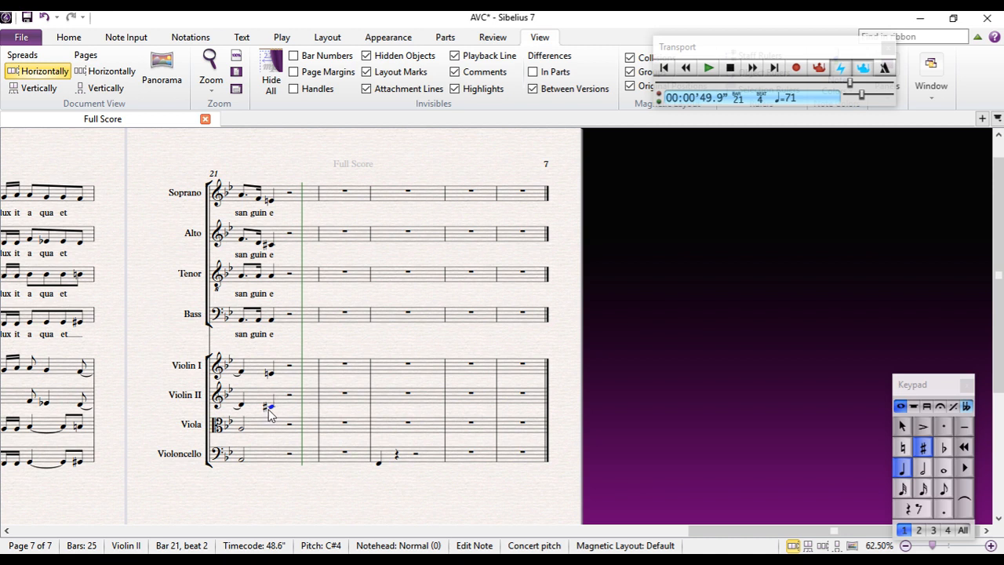
# Add a quarter-note C#4 on beat 3 of bar 21 in the Violin II part
pyautogui.press('n')
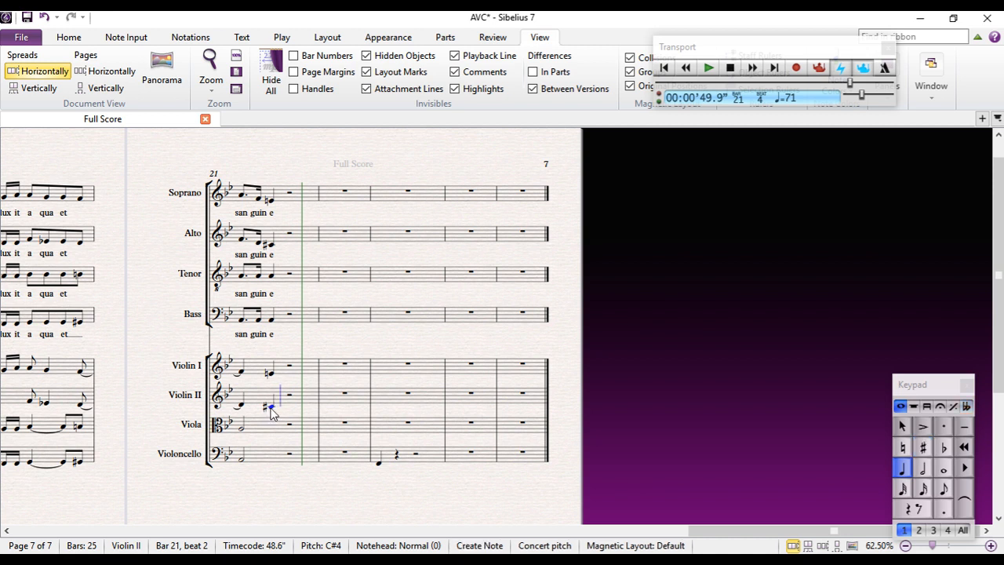
pyautogui.press('c')
pyautogui.press('Escape')
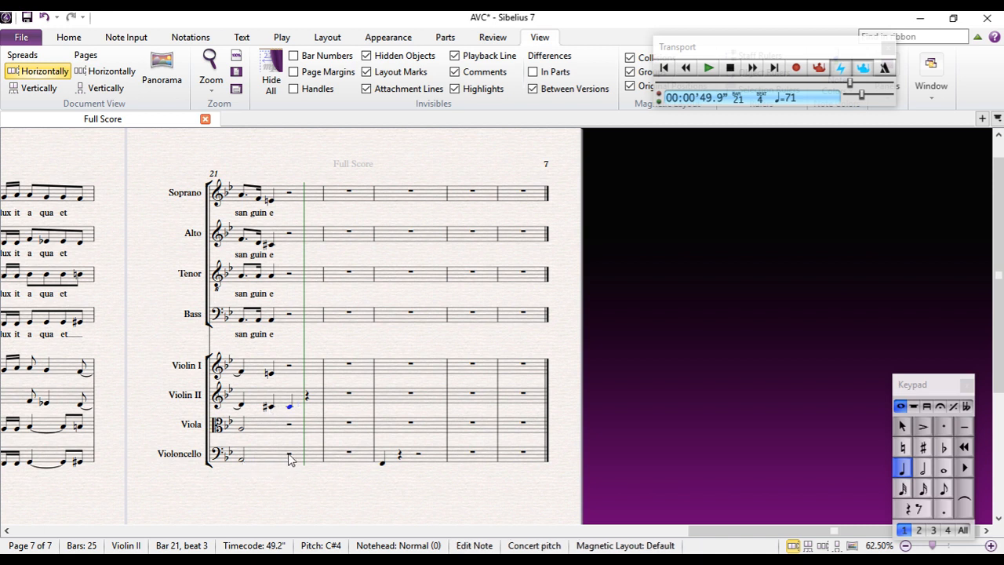
# Add a half-note A2 on beat 3 of bar 21 in the Violoncello and tie the bar's first note to it
pyautogui.click(289, 456)
pyautogui.press('a')
pyautogui.press('Escape')
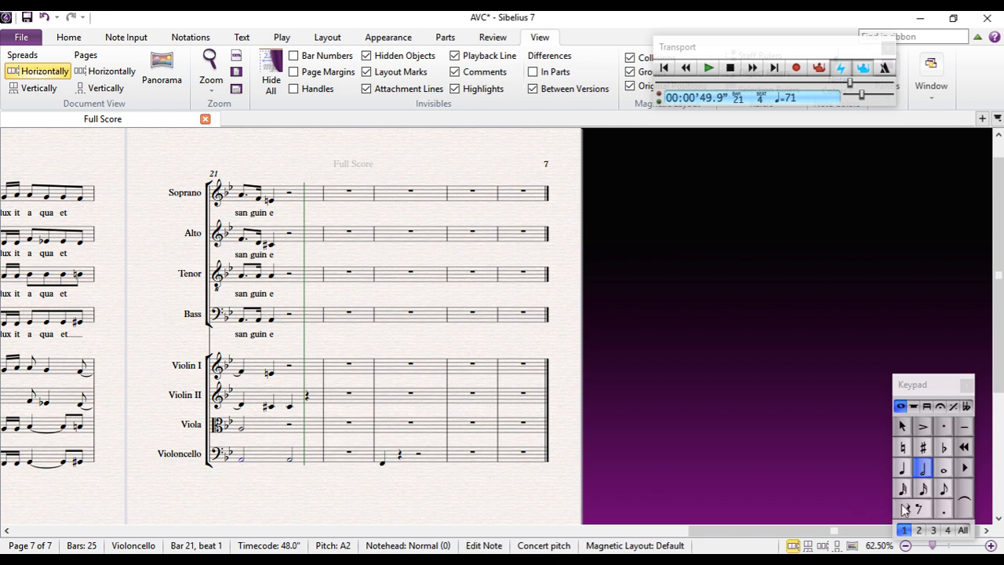
pyautogui.press('KP_Enter')
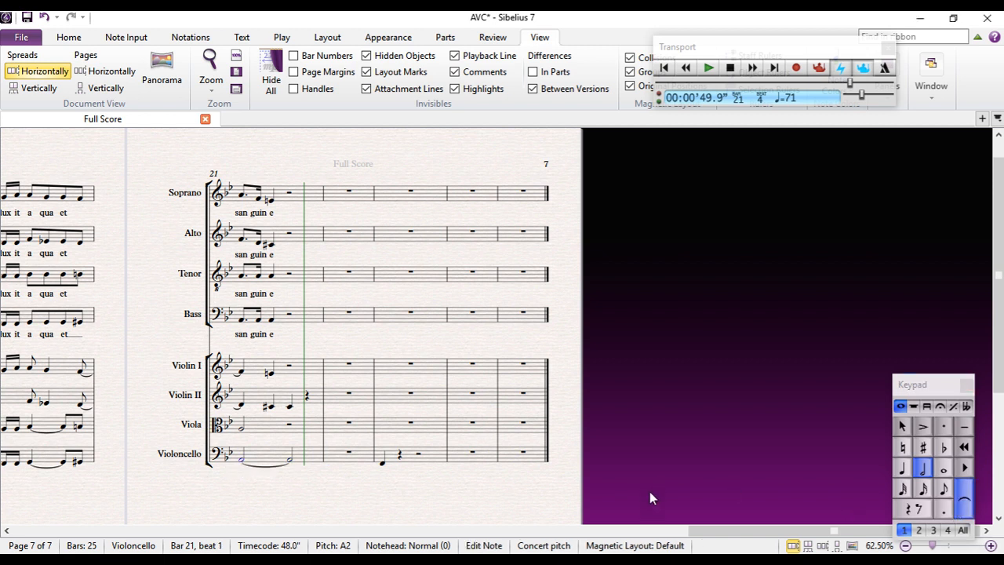
# Enter a quarter-note F3 on beat 1 of bar 23 in the Bass and raise the Violoncello's note there to F3
pyautogui.click(289, 461)
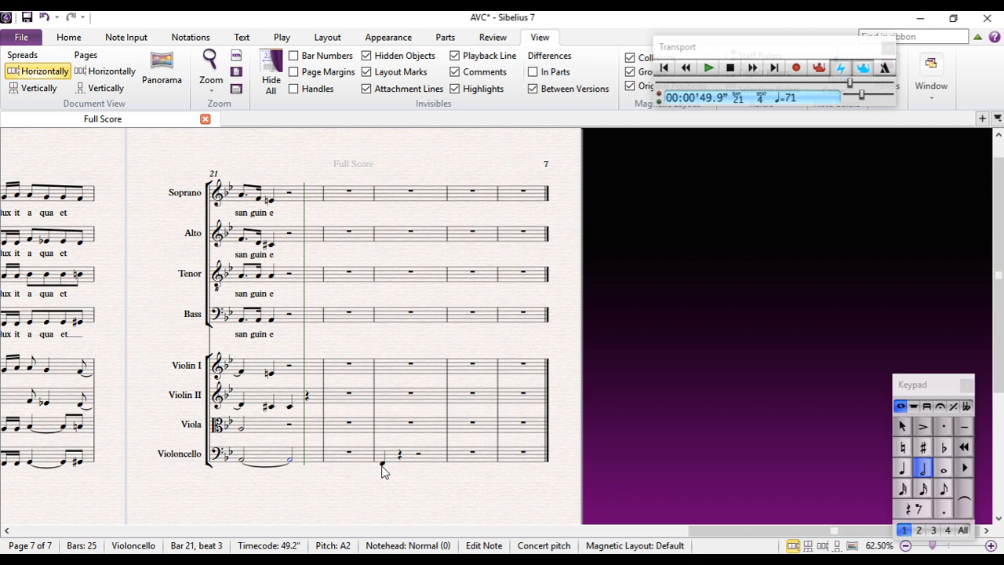
pyautogui.press('4')
pyautogui.click(383, 321)
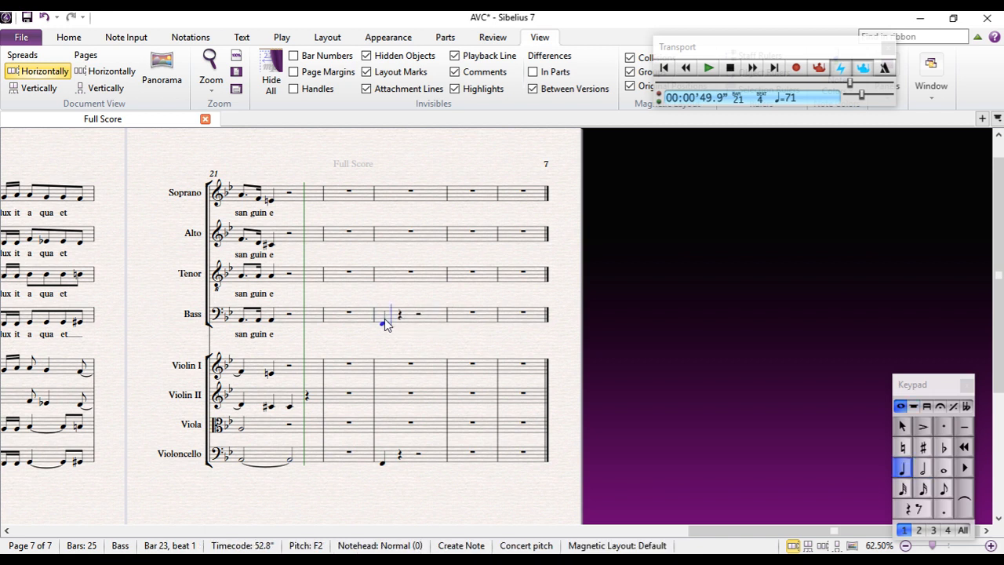
pyautogui.press('Escape')
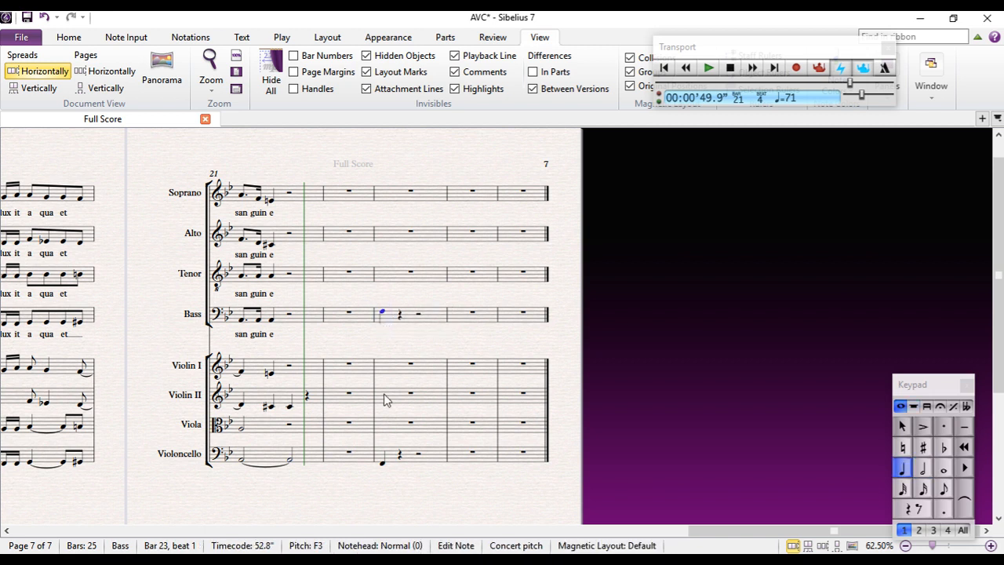
pyautogui.click(382, 464)
pyautogui.press('Escape')
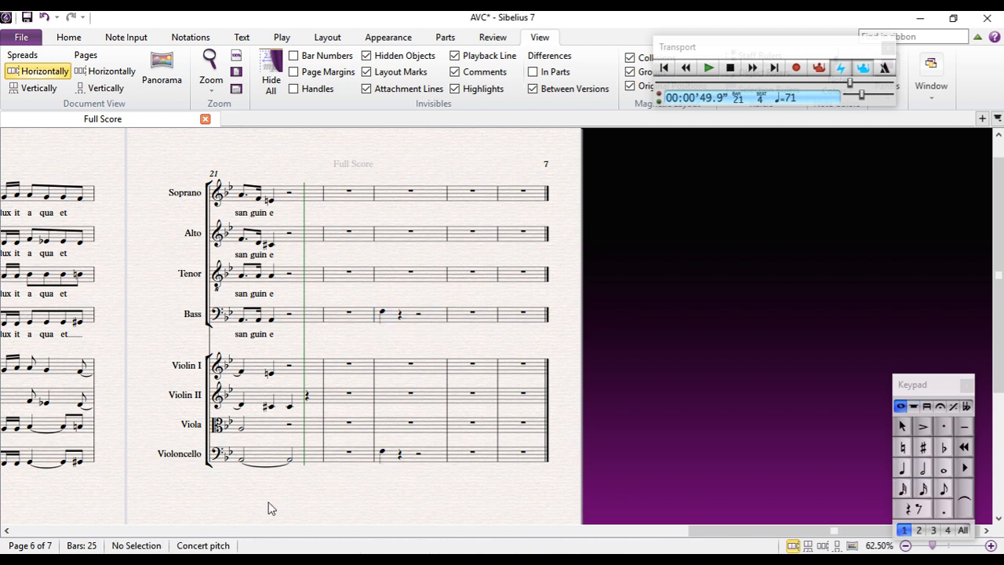
# Shorten the Violoncello's beat 3 note in bar 21 to a quarter note and add a quarter-note A3 on beat 4
pyautogui.click(289, 460)
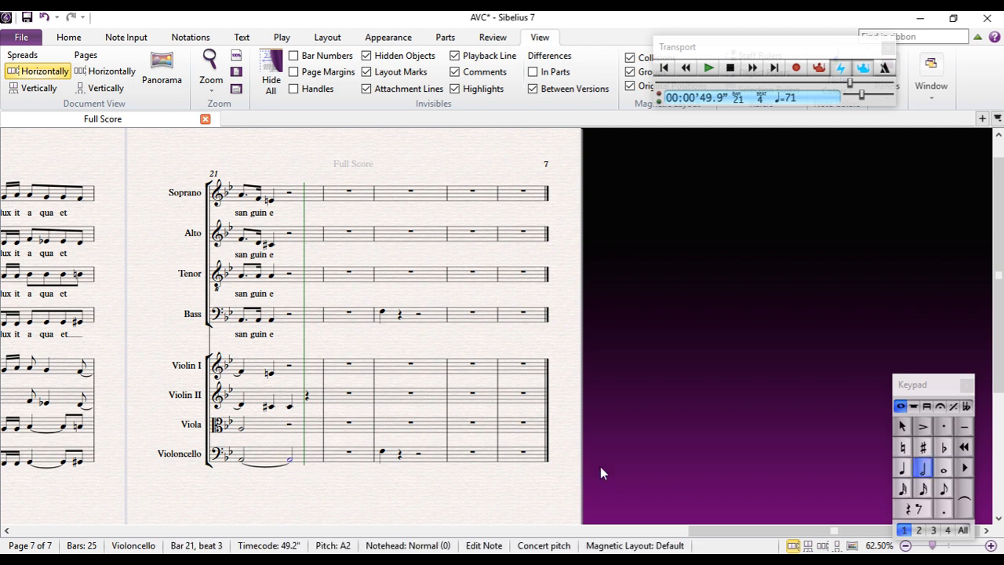
pyautogui.click(901, 469)
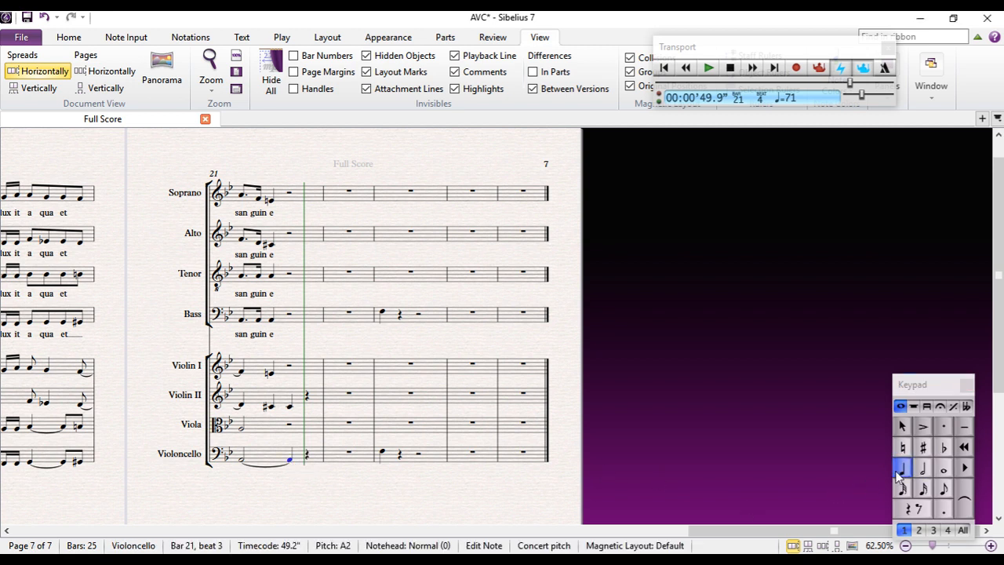
pyautogui.press('a')
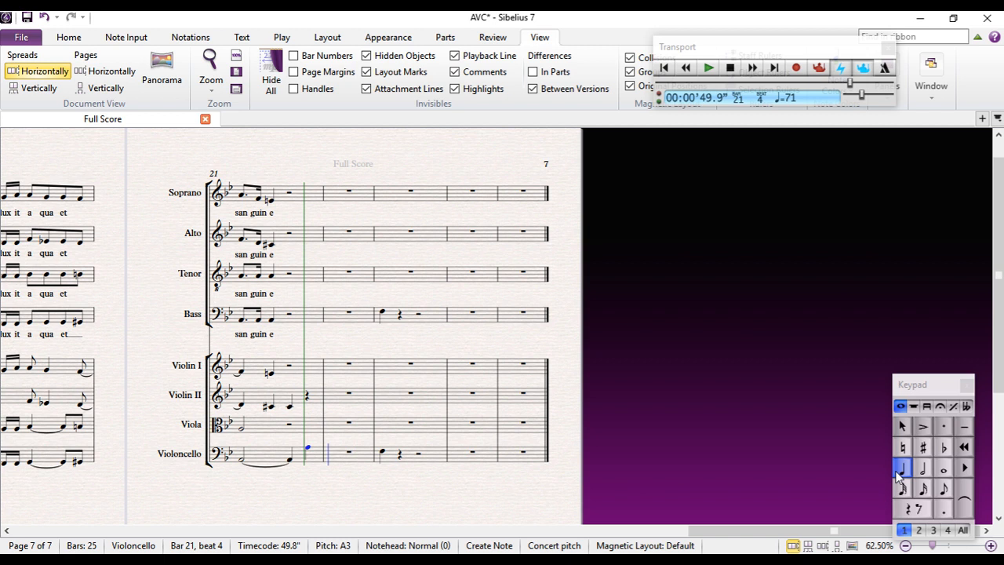
# Fill bar 22 of the Violoncello part with a half-note A3 followed by a half-note G3
pyautogui.press('g')
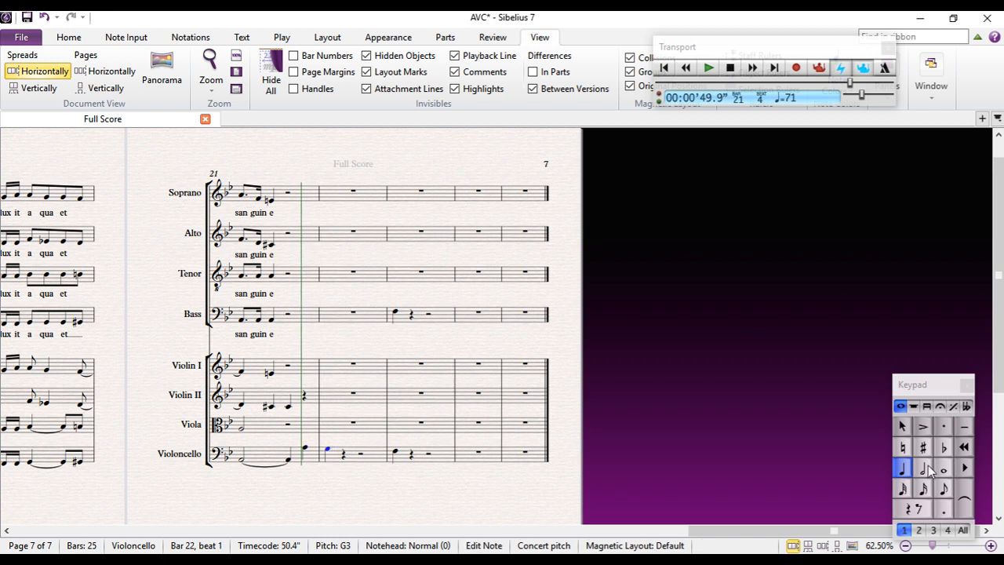
pyautogui.click(923, 468)
pyautogui.press('Up')
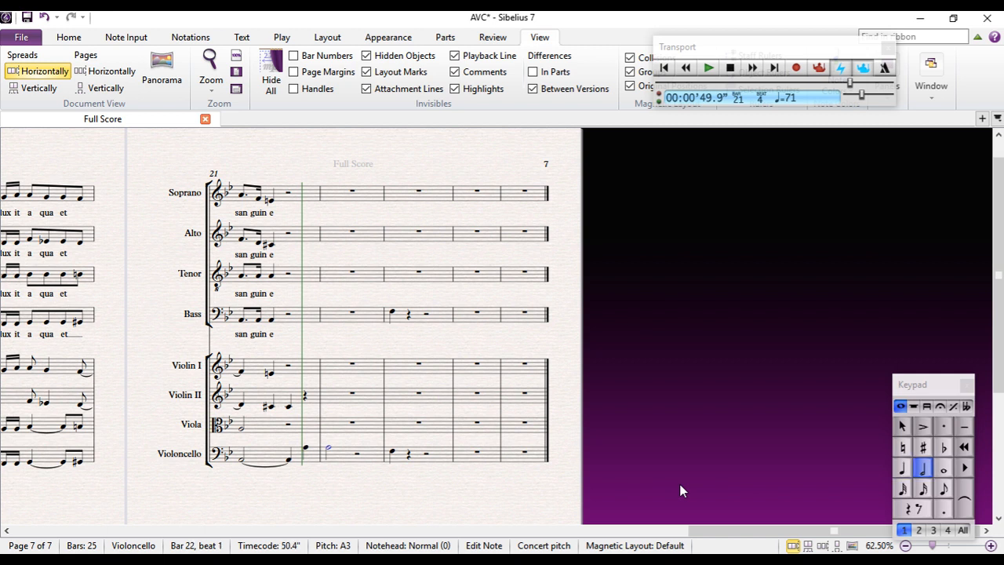
pyautogui.press('Escape')
pyautogui.click(358, 457)
pyautogui.hotkey('ctrl', 'Down')
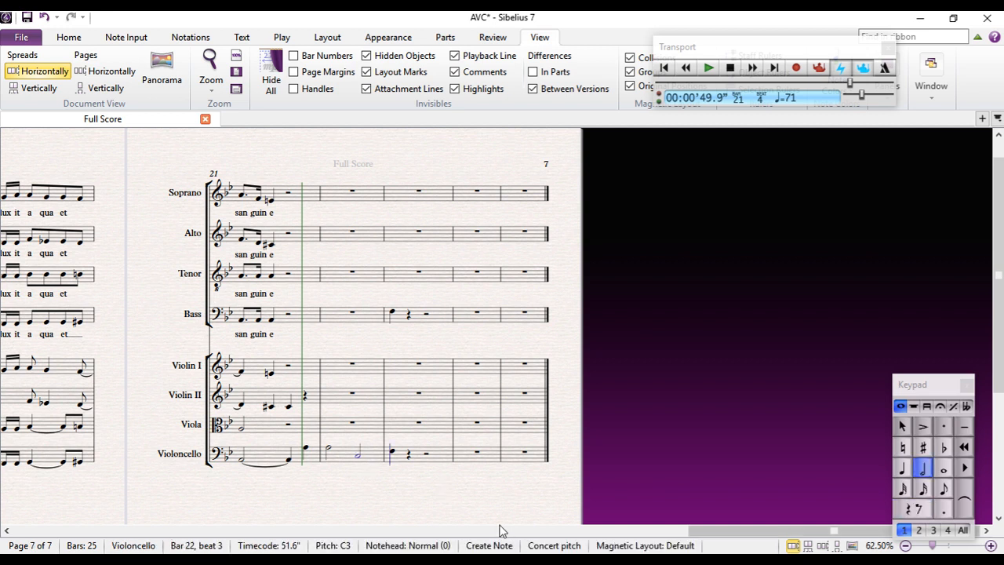
pyautogui.press('Up')
pyautogui.press('Up')
pyautogui.press('Up')
pyautogui.press('Up')
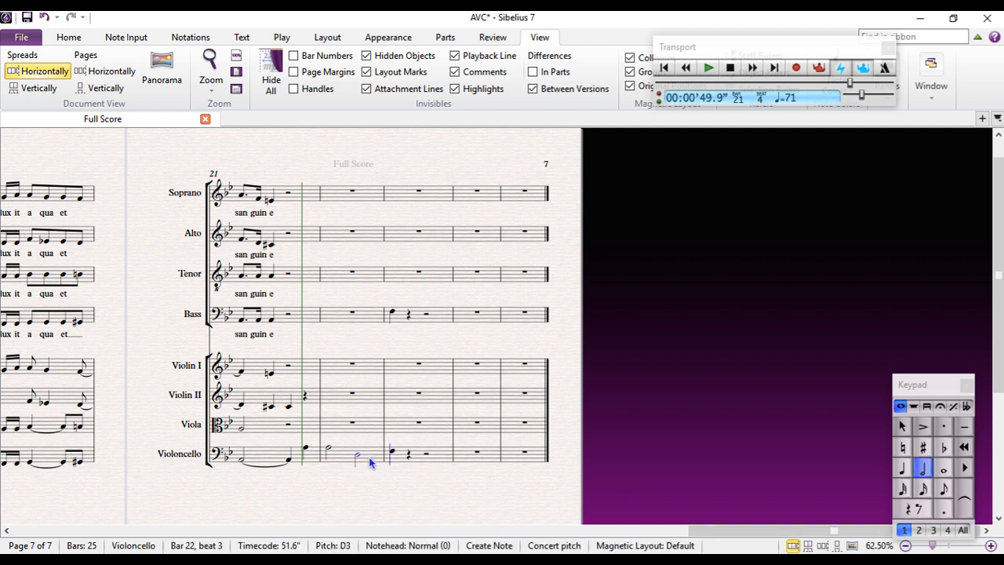
pyautogui.press('Escape')
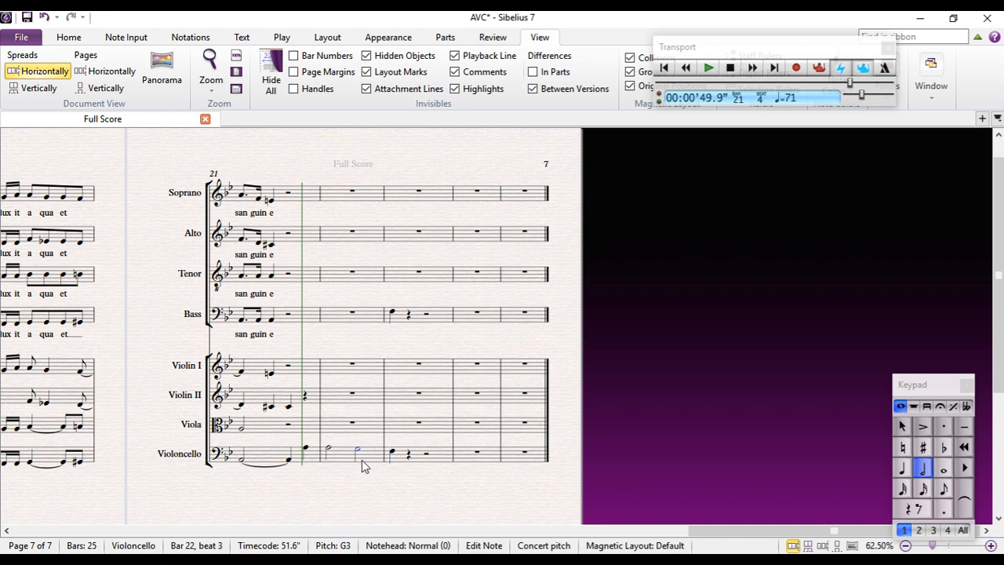
pyautogui.click(306, 452)
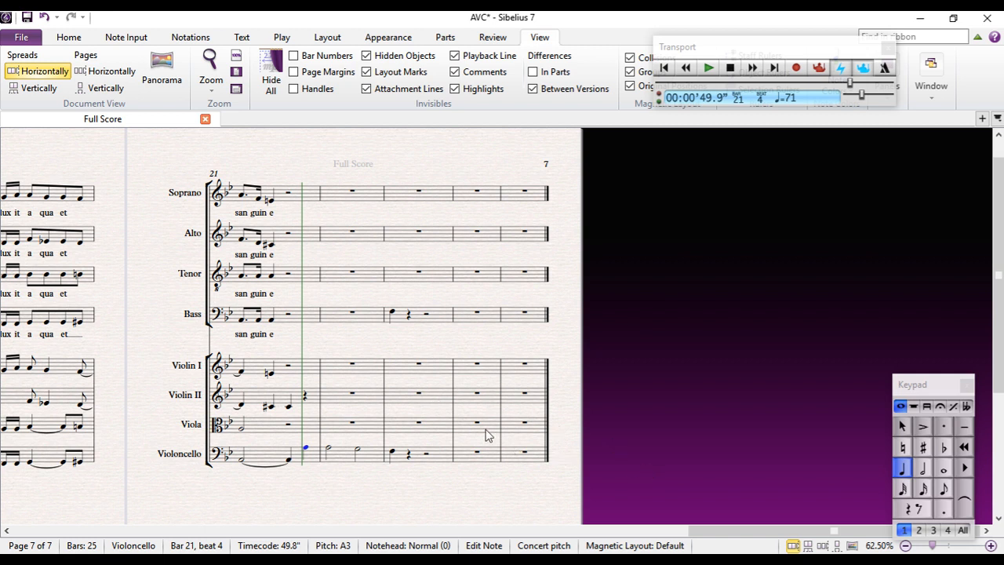
pyautogui.click(271, 407)
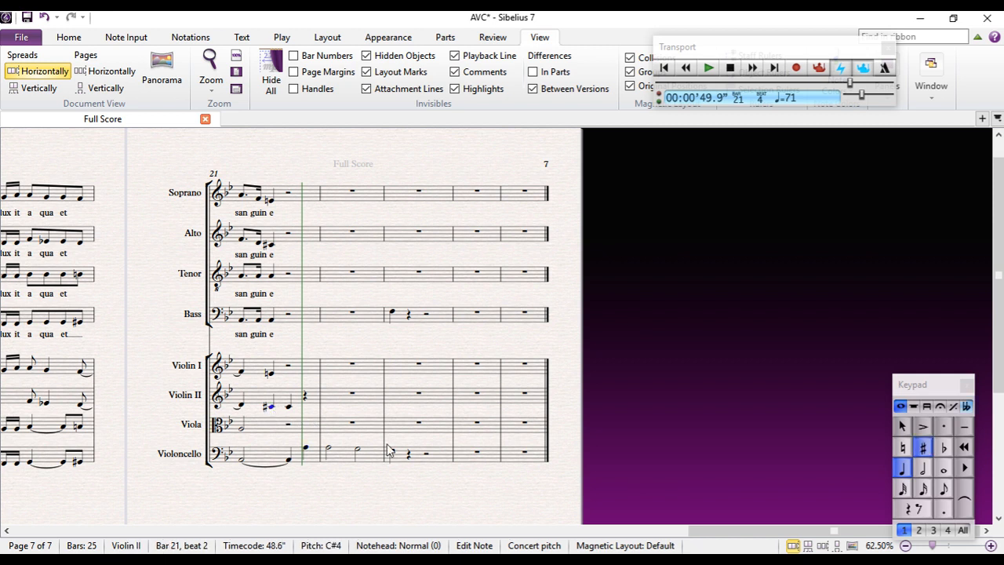
# Add a quarter-note E natural 4 on beat 4 of bar 21 in Violin II
pyautogui.press('Right')
pyautogui.press('Right')
pyautogui.press('e')
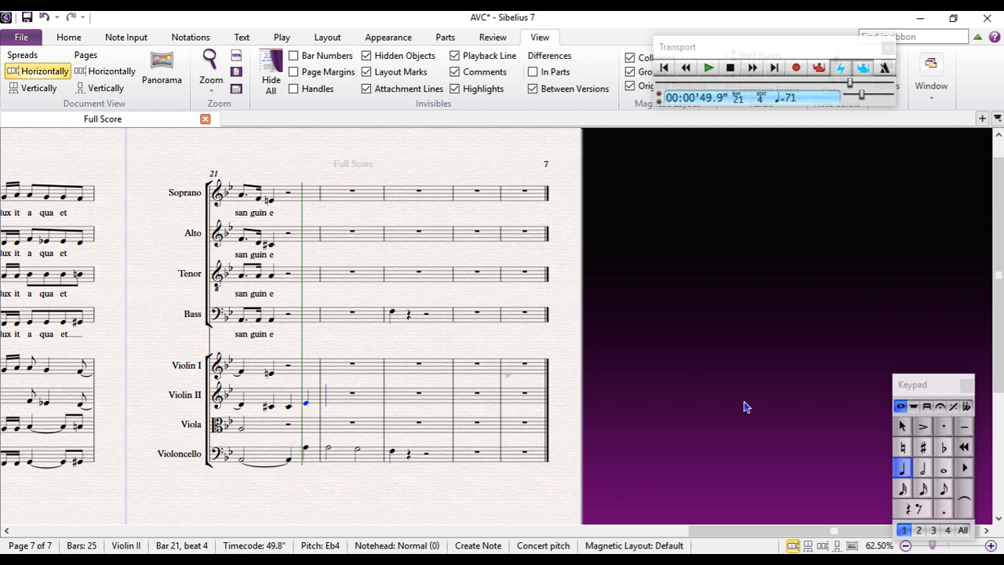
pyautogui.click(903, 451)
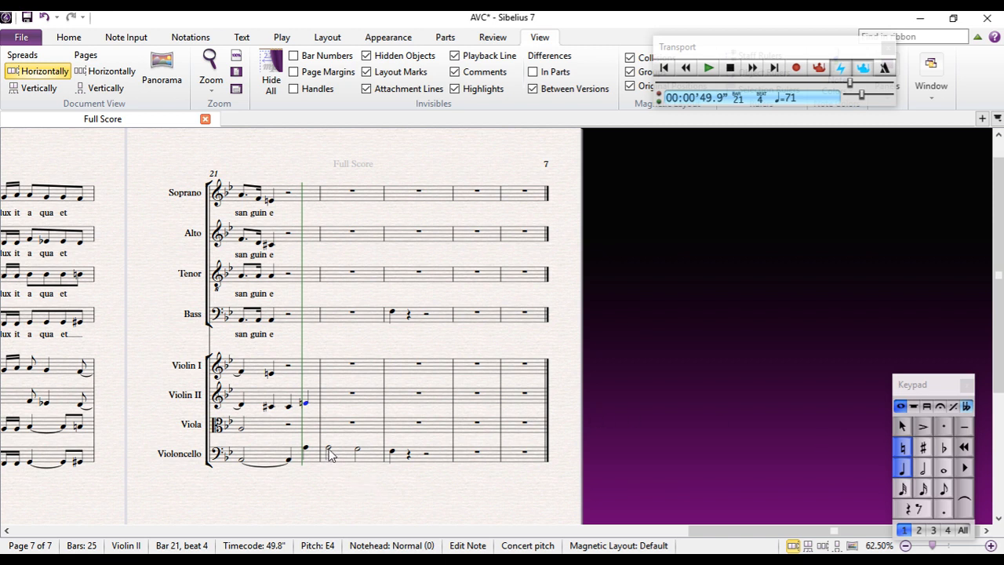
# Fill bar 22 of Violin II with two half-note E natural 4s and enter a quarter-note F4 on beat 1 of bar 23
pyautogui.click(337, 400)
pyautogui.press('e')
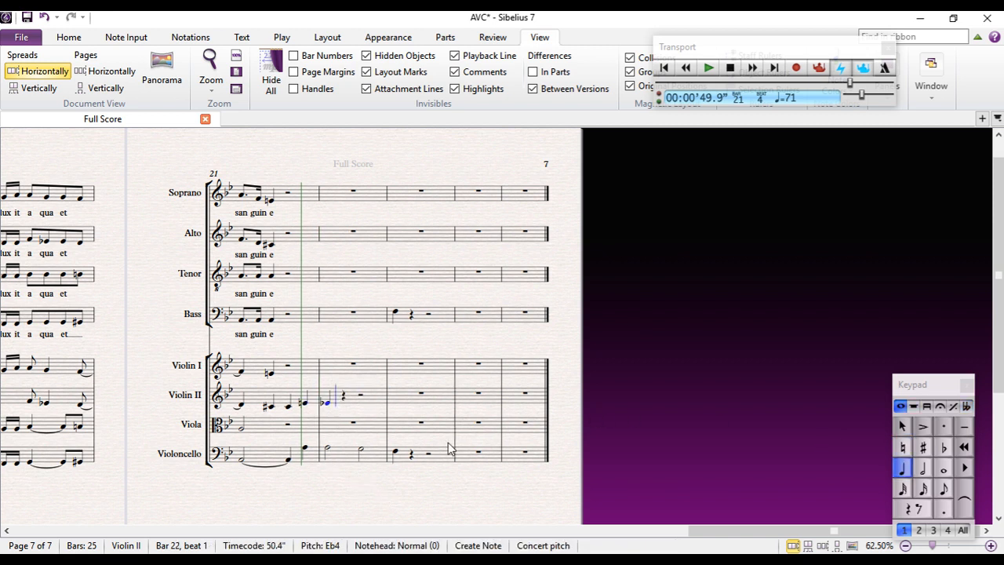
pyautogui.click(902, 447)
pyautogui.click(924, 469)
pyautogui.press('e')
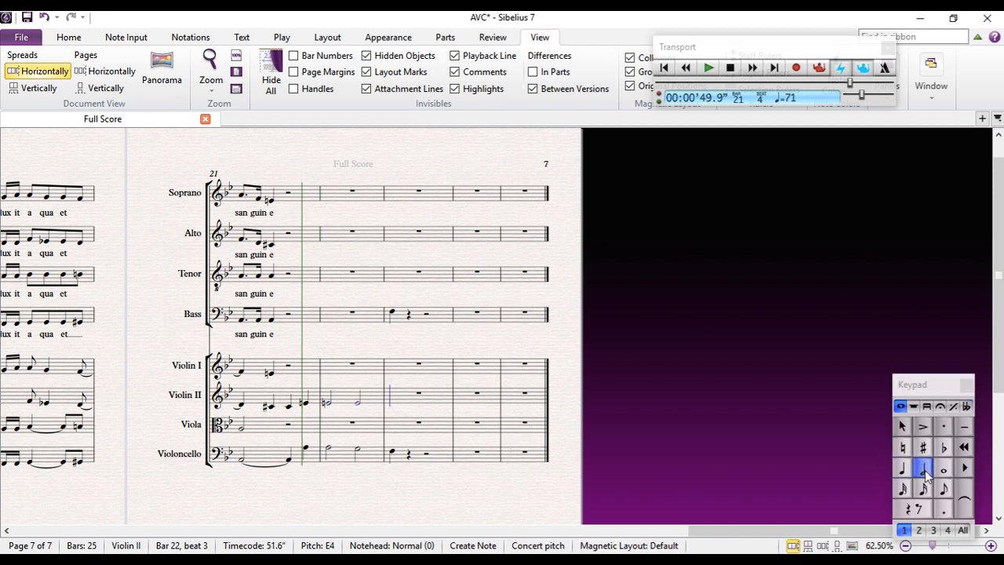
pyautogui.press('4')
pyautogui.press('f')
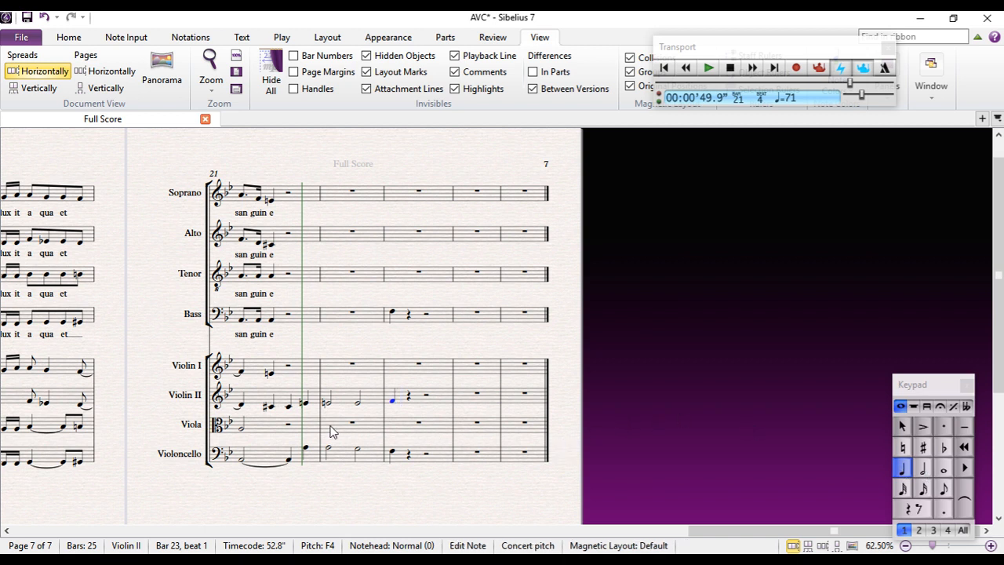
# Copy Violin II's bar 22 into the Viola and change the copied half notes to C natural 4
pyautogui.click(345, 405)
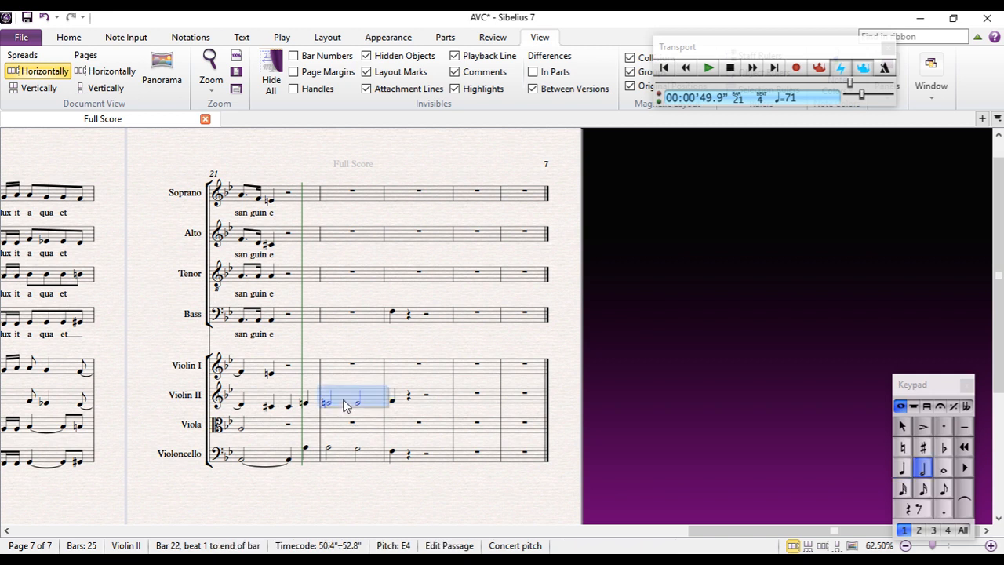
pyautogui.keyDown('alt'); pyautogui.click(334, 426); pyautogui.keyUp('alt')
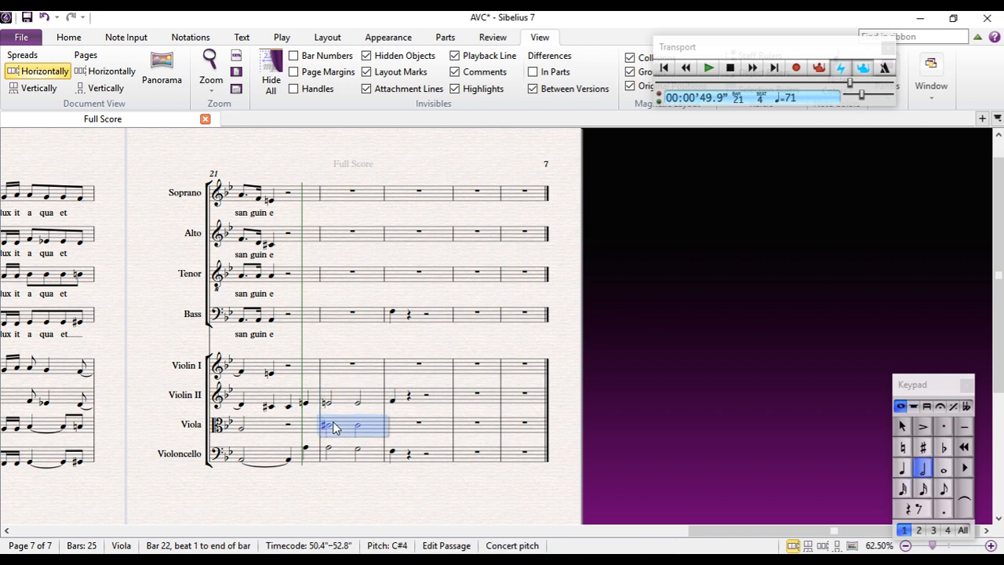
pyautogui.press('Escape')
pyautogui.click(341, 430)
pyautogui.click(903, 448)
pyautogui.press('Escape')
# Split the Viola's half rest in bar 21 into quarters and enter a quarter-note C♯4 on beat 4
pyautogui.click(307, 450)
pyautogui.click(292, 428)
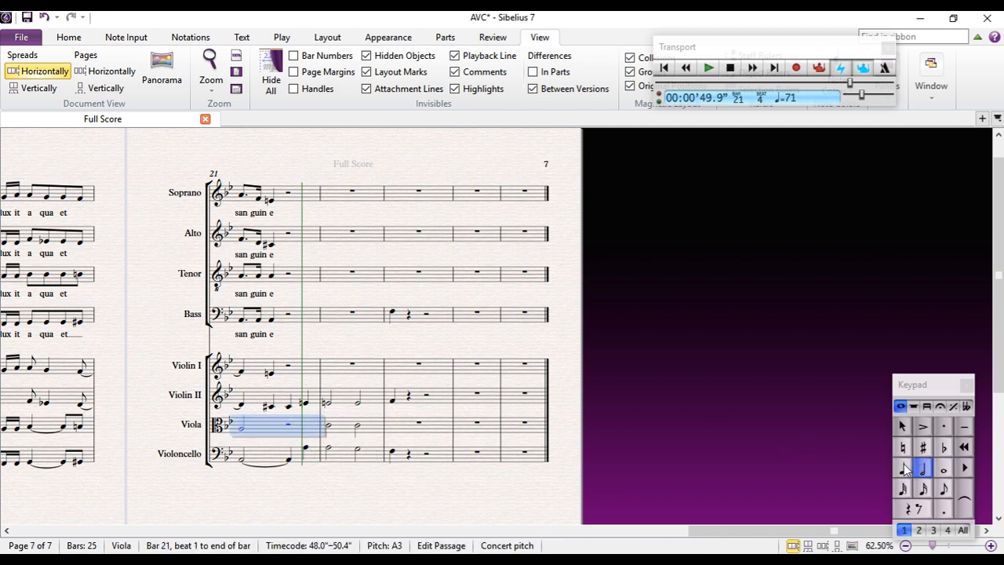
pyautogui.press('Escape')
pyautogui.click(289, 426)
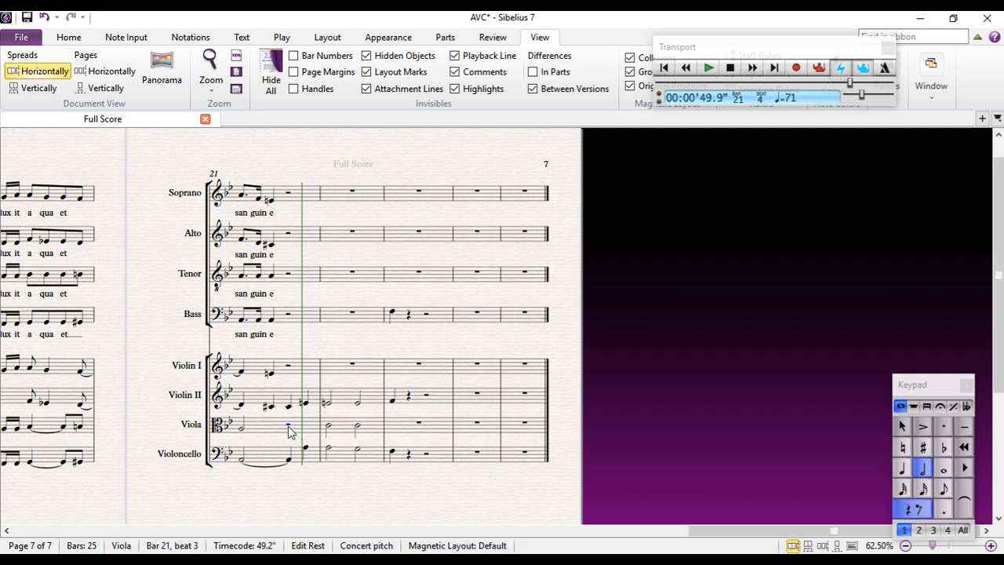
pyautogui.click(903, 468)
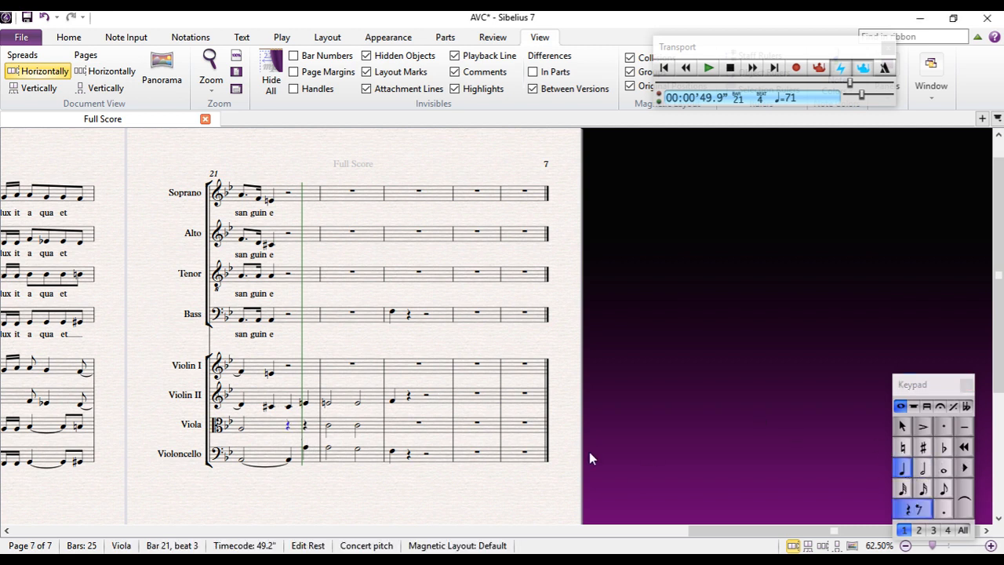
pyautogui.press('c')
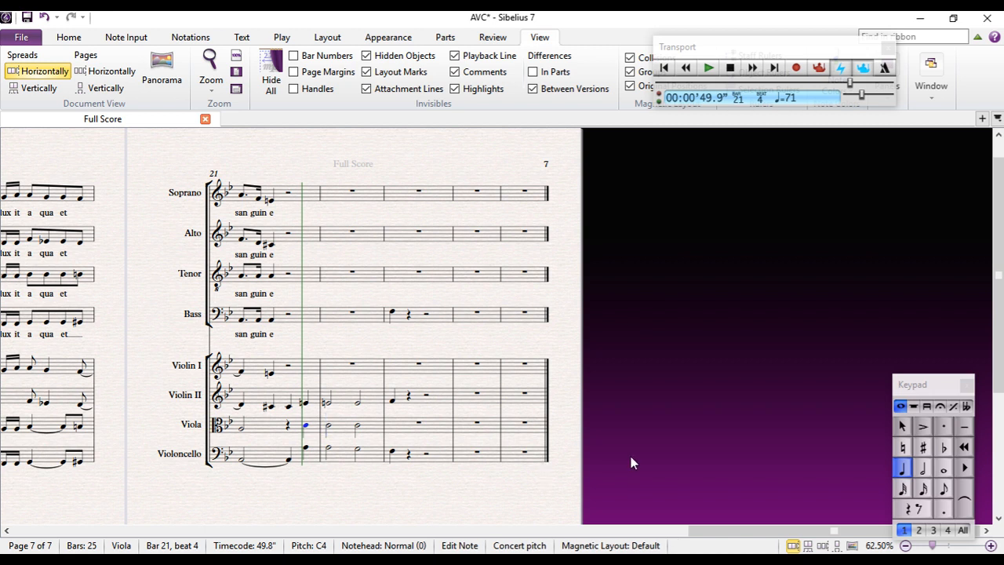
pyautogui.click(923, 447)
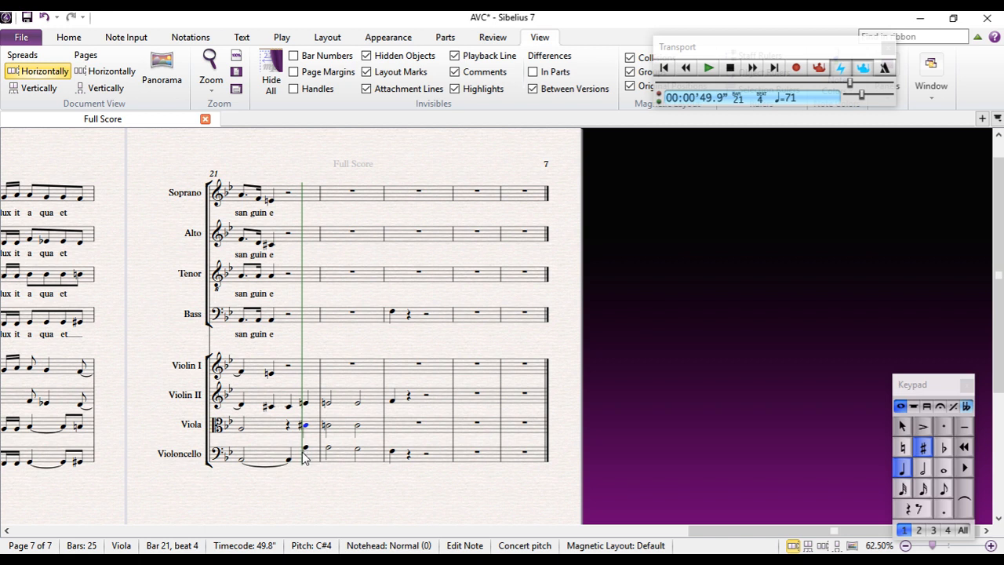
pyautogui.click(328, 428)
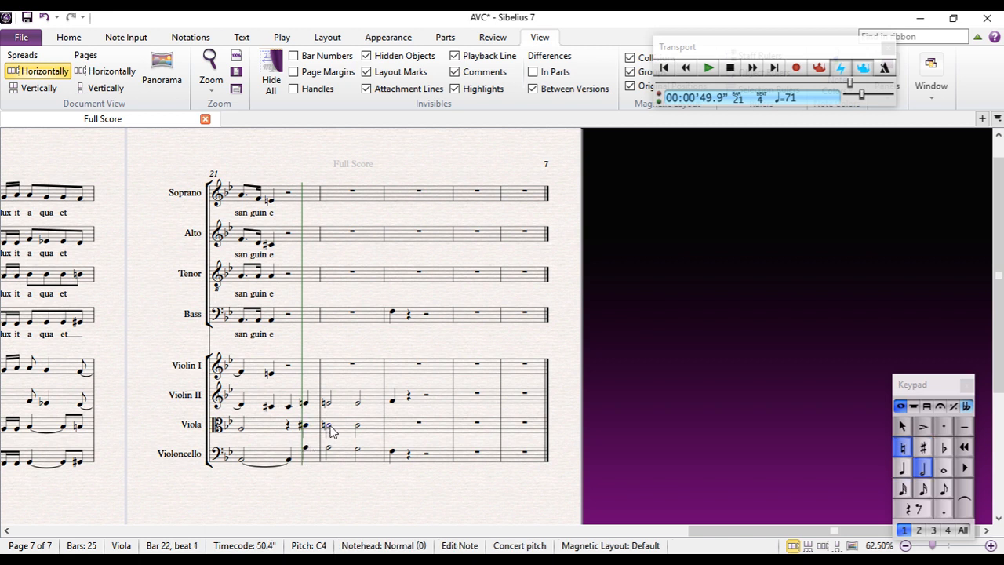
# In bar 21, tie Violin II's C♯4 on beat 2 to beat 3 and add a beat 3 quarter-note A3 tied to the Viola's first note
pyautogui.click(271, 406)
pyautogui.click(969, 506)
pyautogui.click(288, 428)
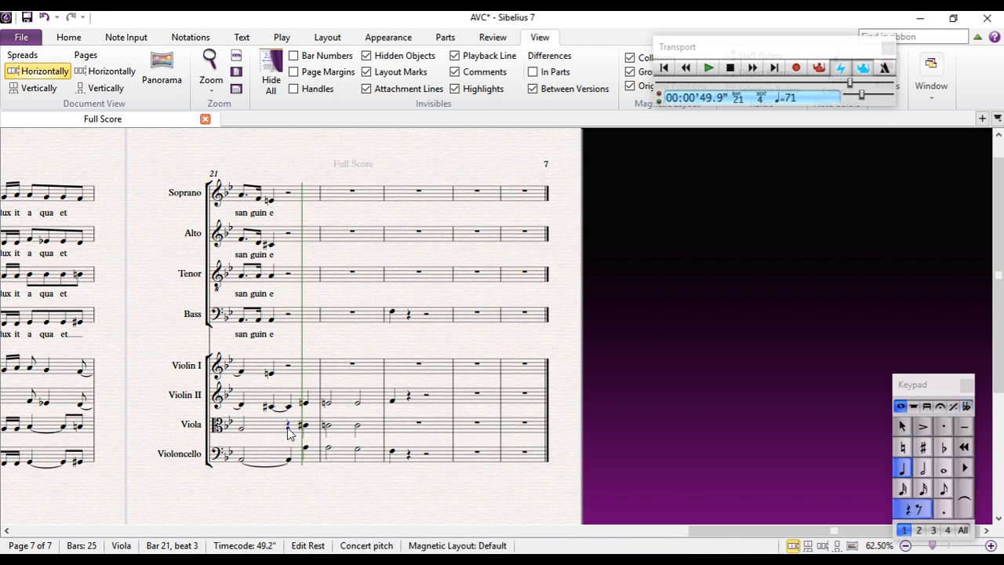
pyautogui.press('a')
pyautogui.press('Escape')
pyautogui.click(242, 428)
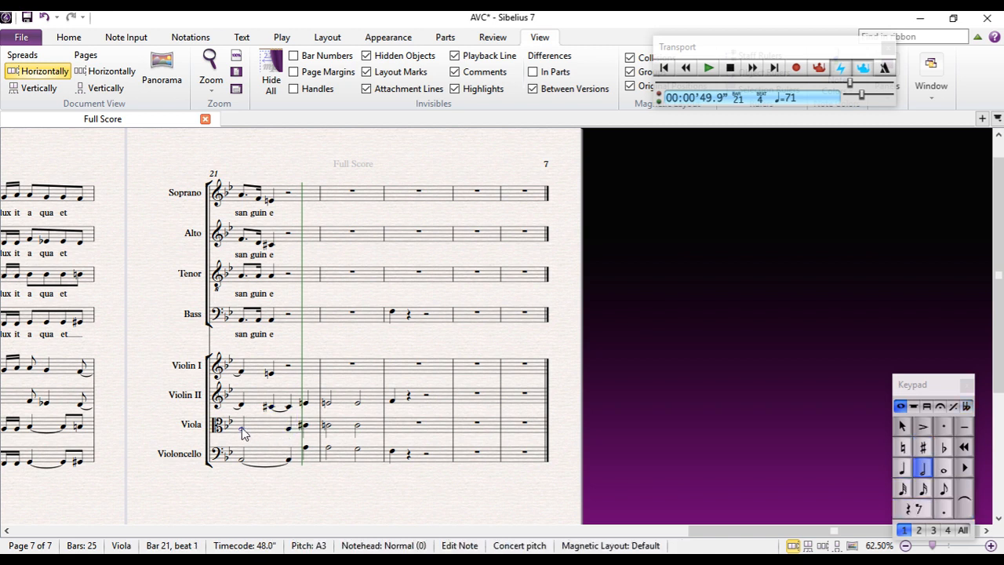
pyautogui.click(966, 506)
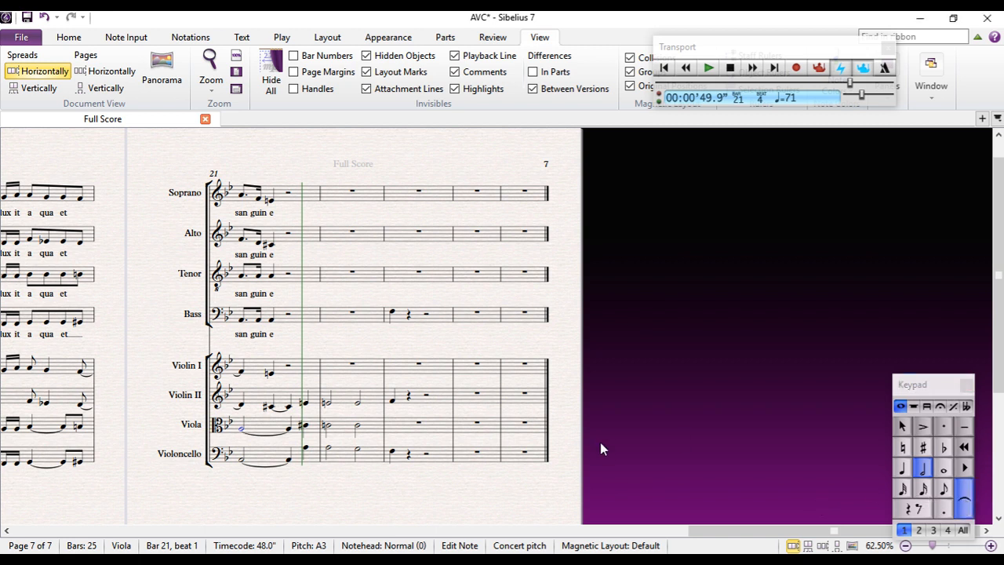
pyautogui.press('Escape')
# Enter a quarter-note C4 on beat 1 of bar 23 in the Viola
pyautogui.click(269, 376)
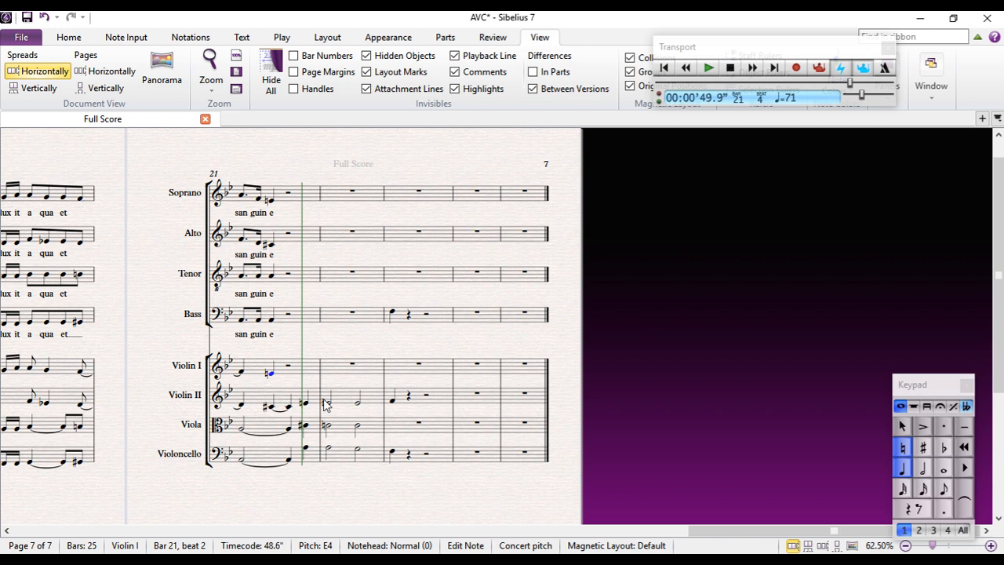
pyautogui.click(392, 422)
pyautogui.press('c')
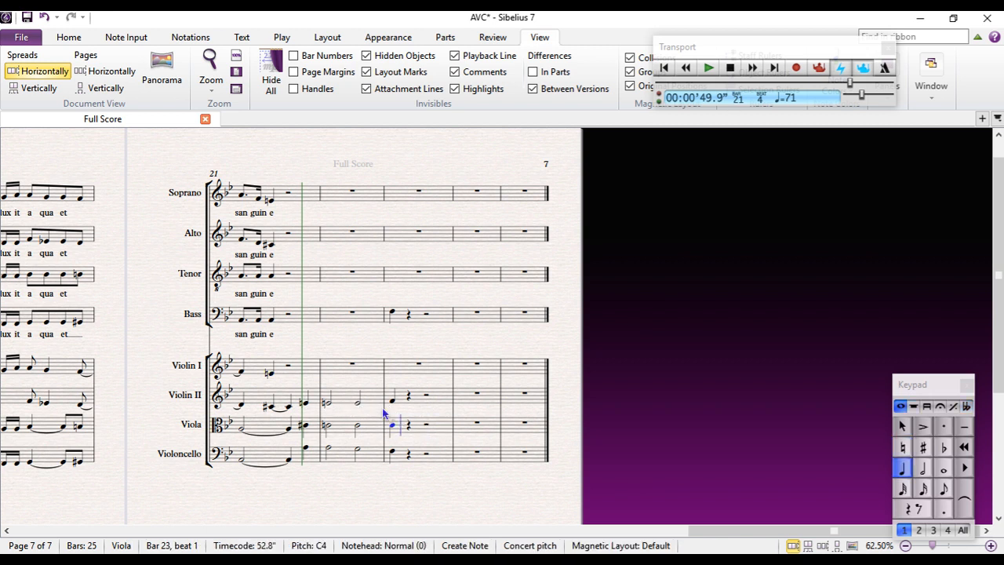
pyautogui.press('Escape')
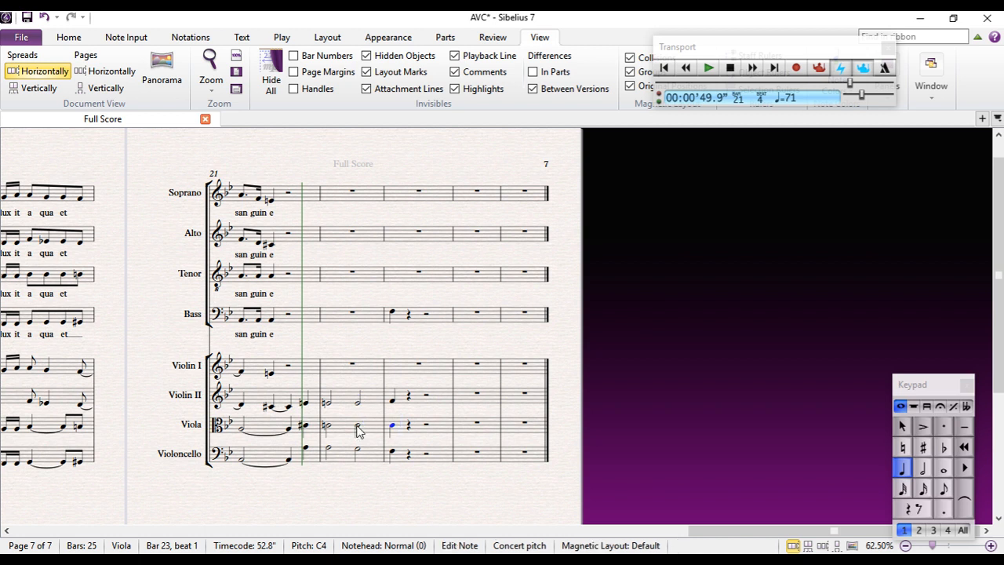
# Enter a quarter-note A4 on beat 1 of bar 23 in Violin I
pyautogui.click(357, 428)
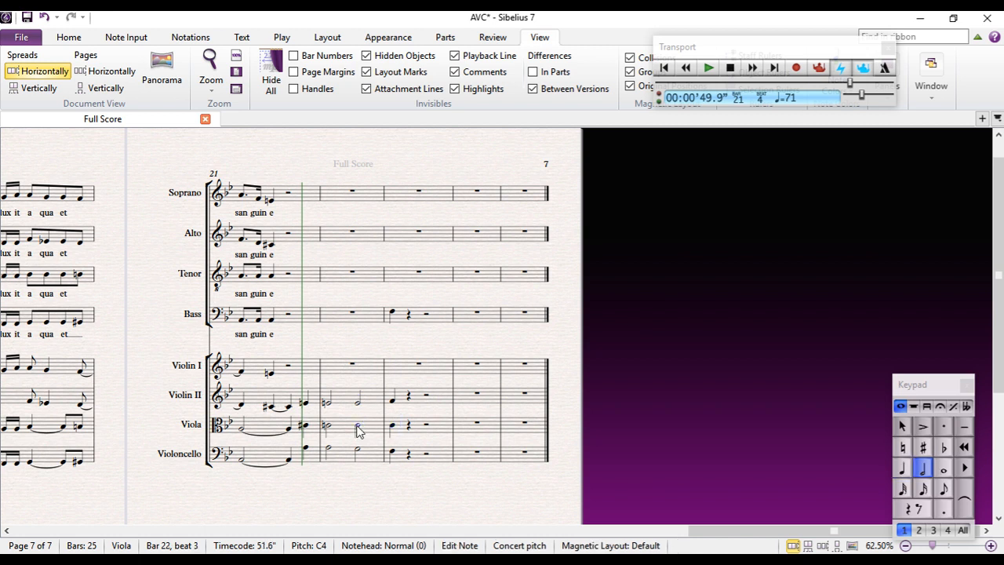
pyautogui.click(392, 452)
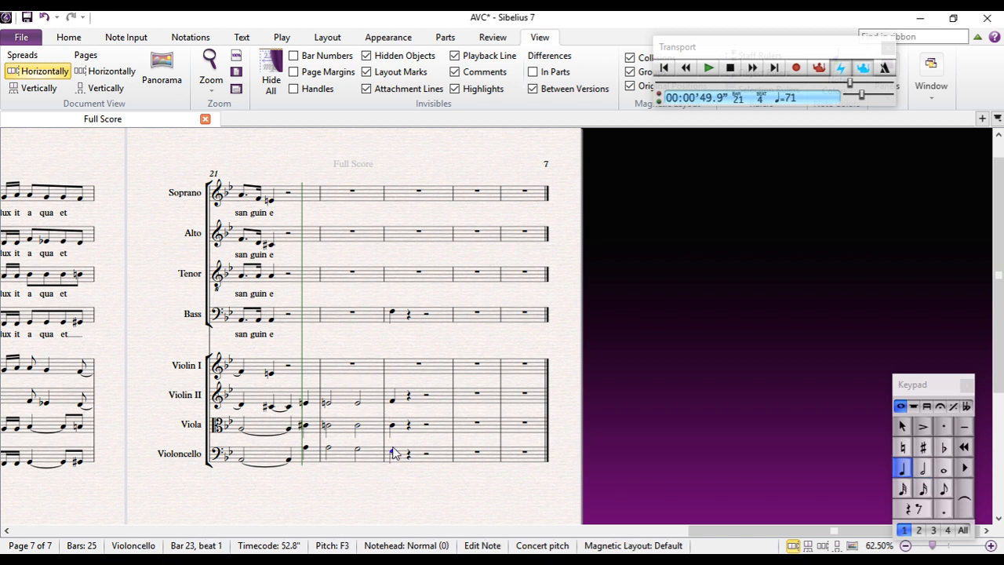
pyautogui.click(404, 370)
pyautogui.press('Escape')
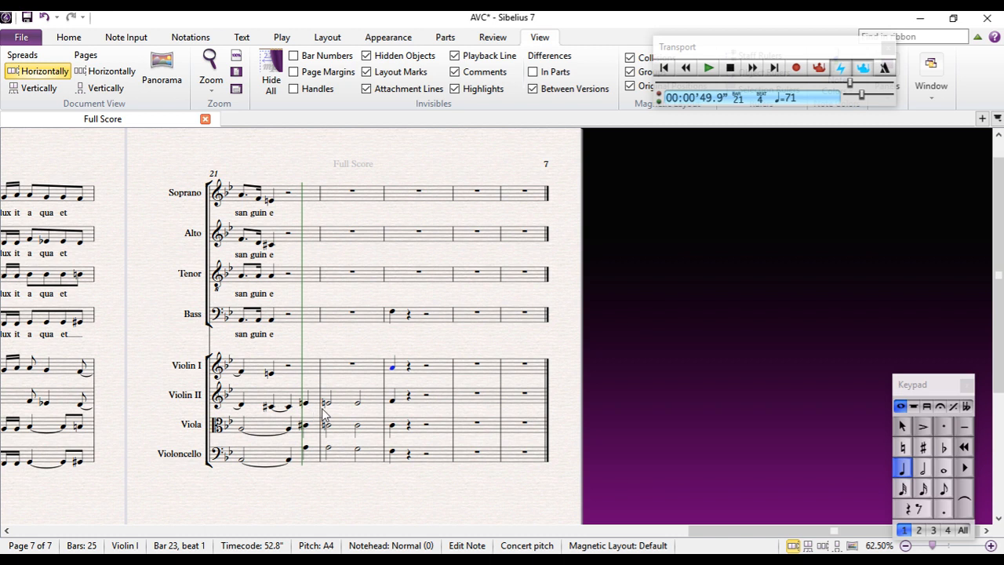
# Fill bar 22 of Violin I with a half-note A4 followed by a half-note B♭4
pyautogui.click(270, 375)
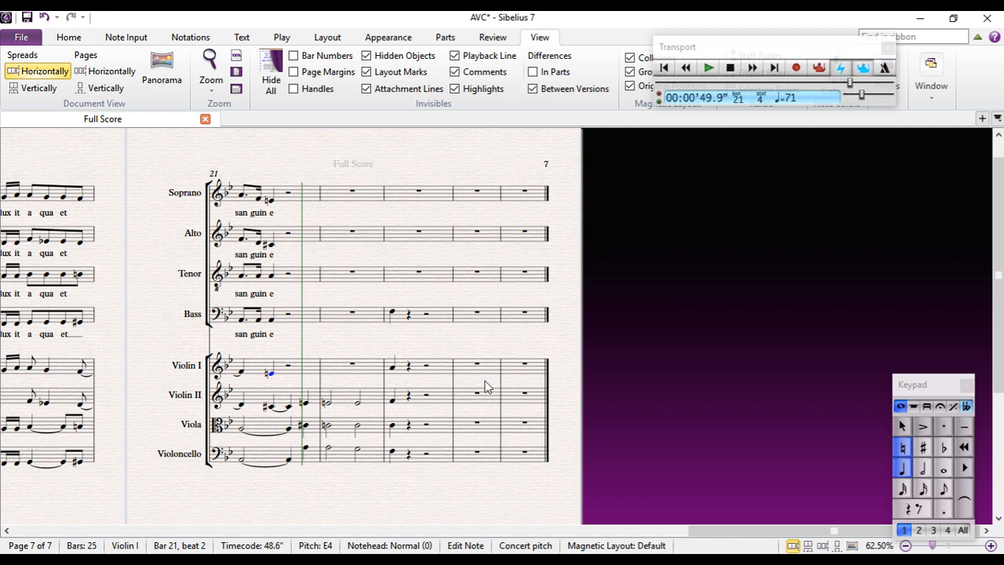
pyautogui.press('Escape')
pyautogui.click(353, 363)
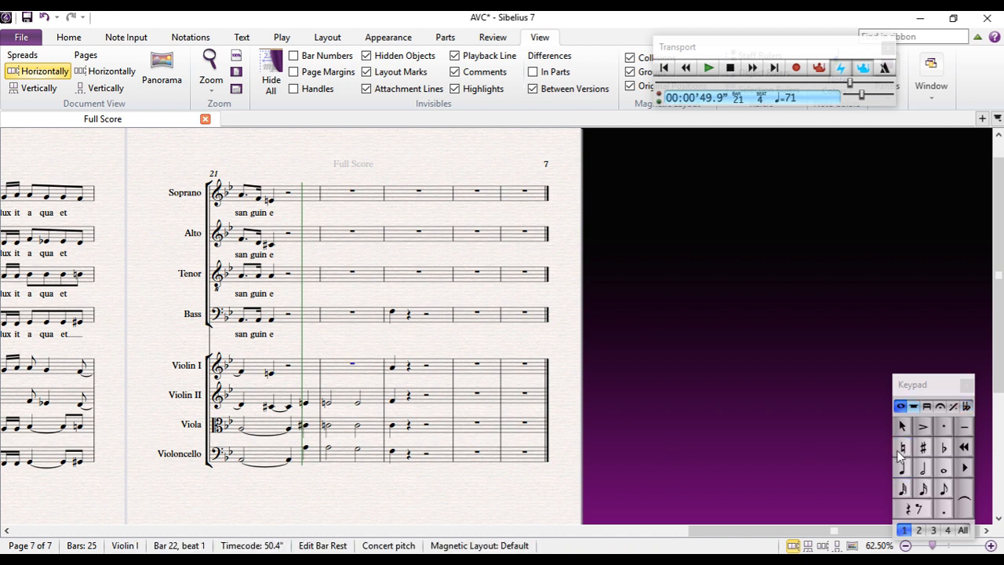
pyautogui.click(922, 469)
pyautogui.press('a')
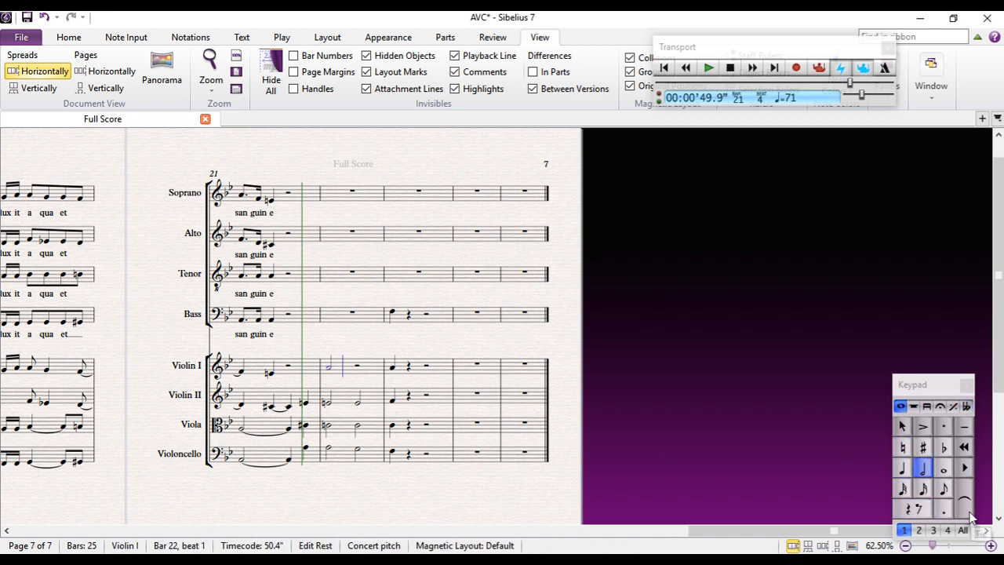
pyautogui.press('b')
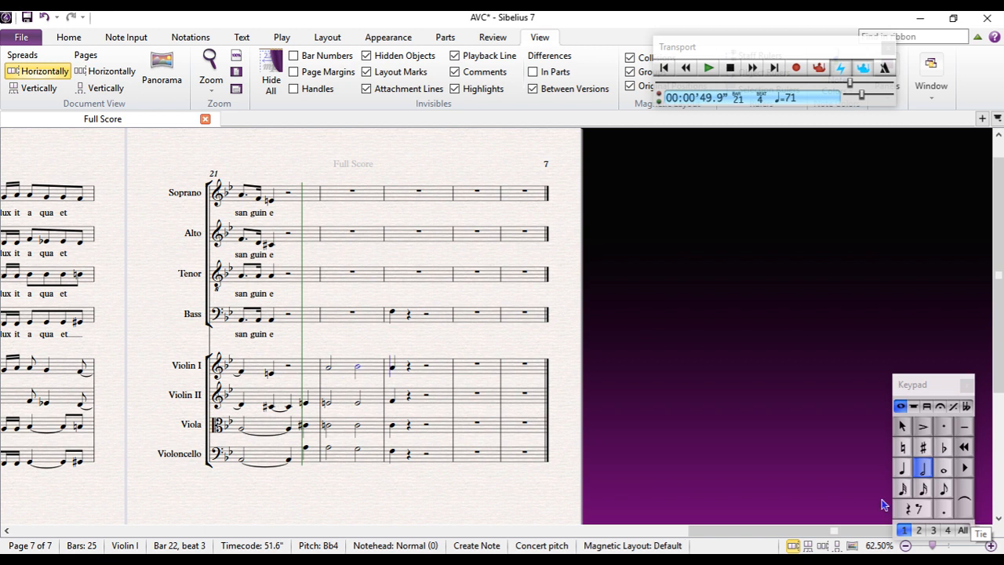
pyautogui.press('Escape')
# Play back the string link from the first Violoncello note of bar 22
pyautogui.click(329, 448)
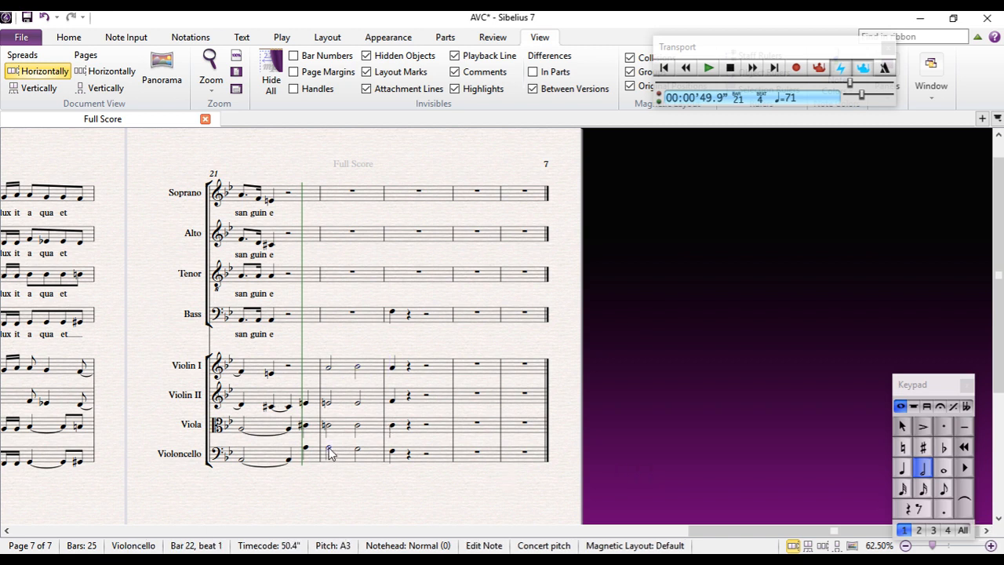
pyautogui.press('space')
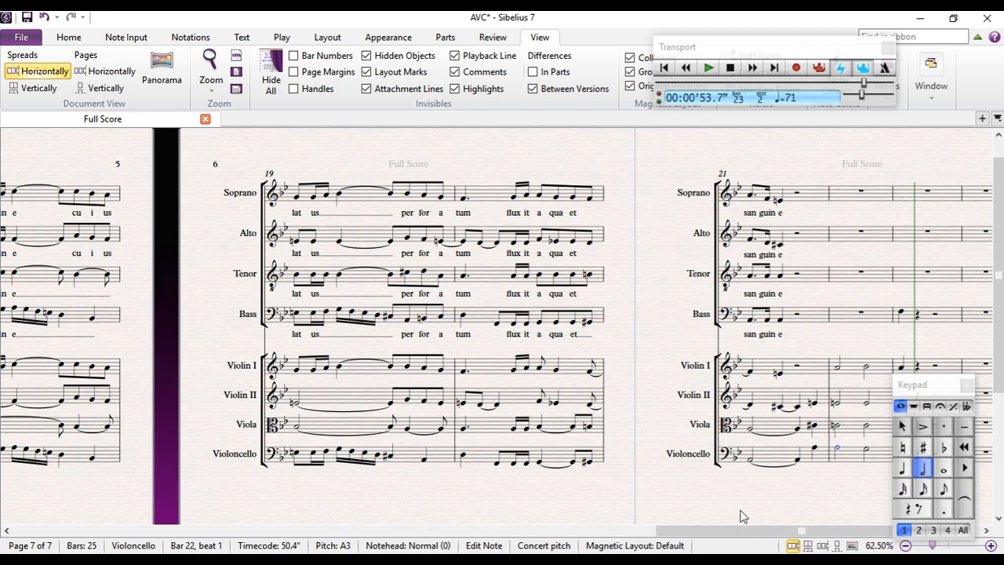
# In Violin I's bar 21, shorten the beat 2 E natural to an eighth and follow it with three syncopated quarter-note A4s crossing into bar 22
pyautogui.moveTo(725, 501); pyautogui.dragTo(196, 502)
pyautogui.click(249, 373)
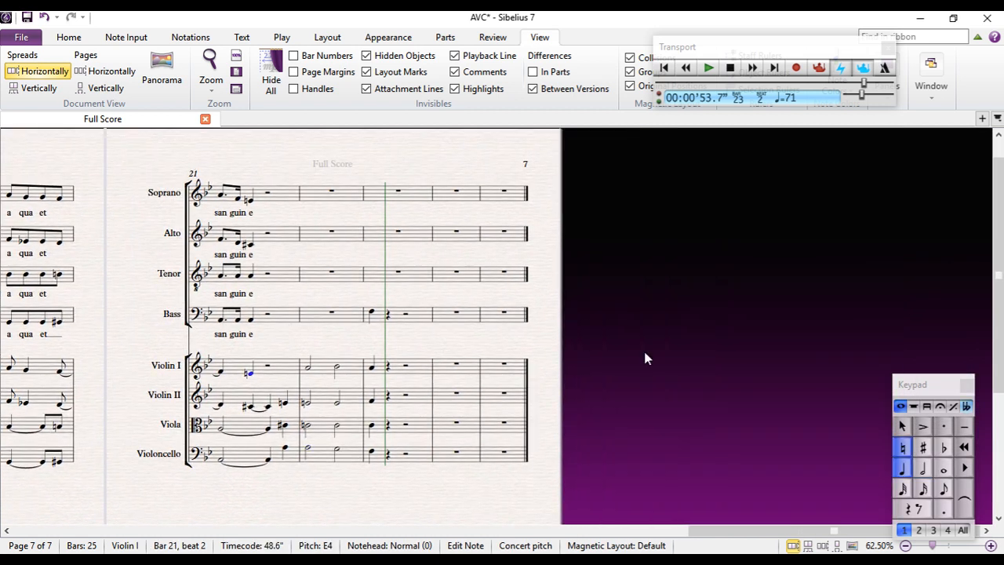
pyautogui.click(943, 491)
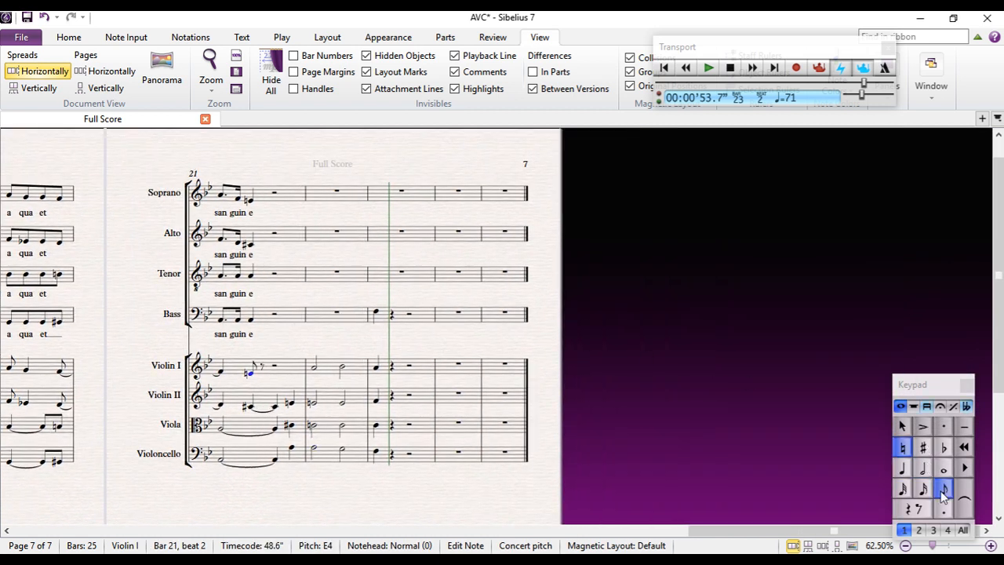
pyautogui.press('a')
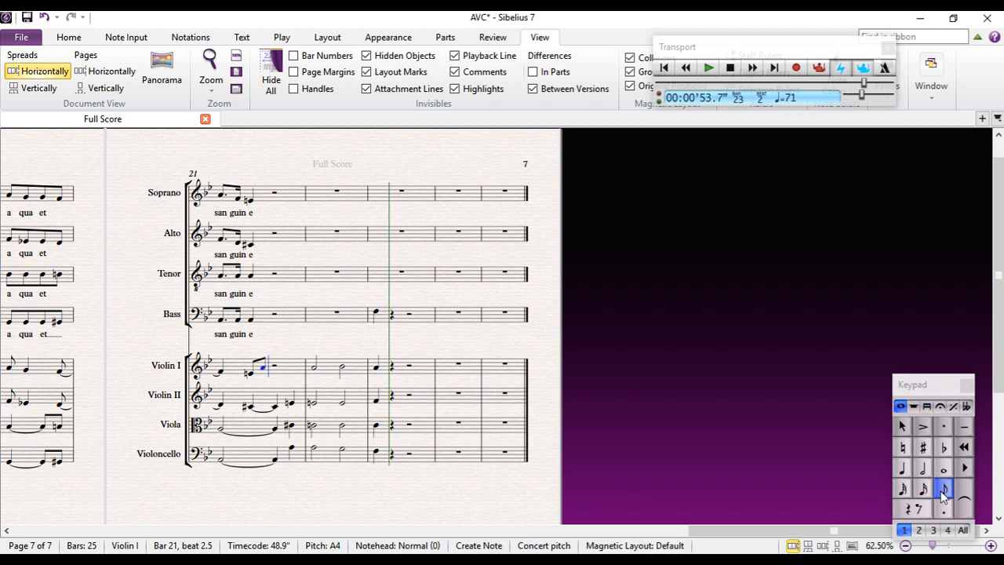
pyautogui.click(903, 469)
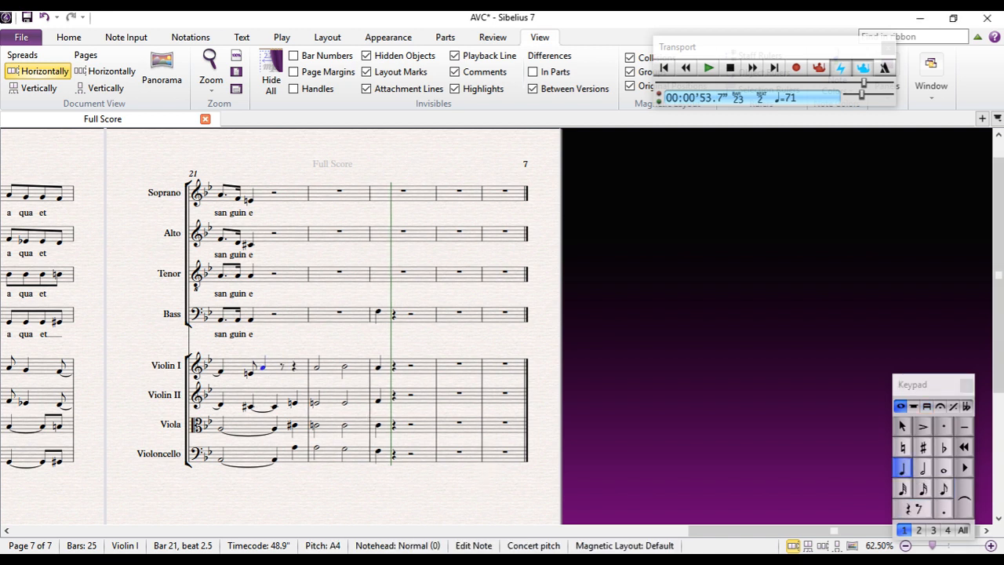
pyautogui.press('a')
pyautogui.press('a')
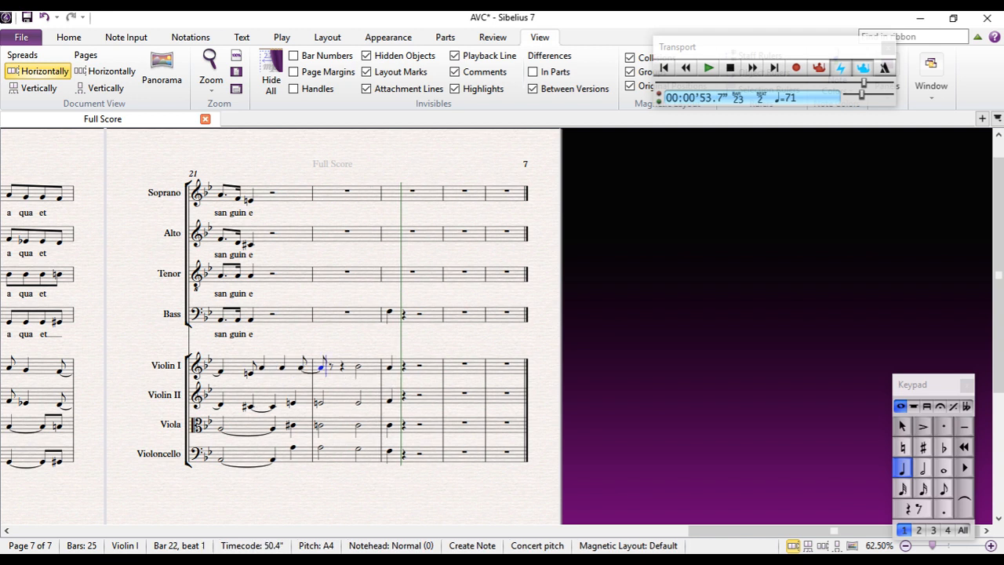
pyautogui.press('Escape')
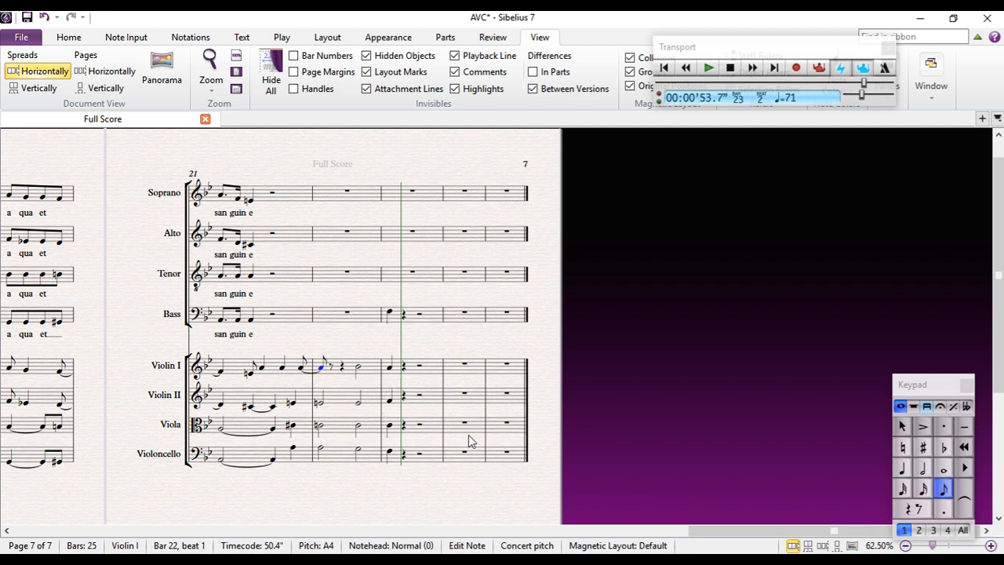
# Add a quarter-note A4 in Violin I after the opening eighth note of bar 22
pyautogui.click(332, 367)
pyautogui.press('a')
pyautogui.press('Escape')
pyautogui.click(903, 473)
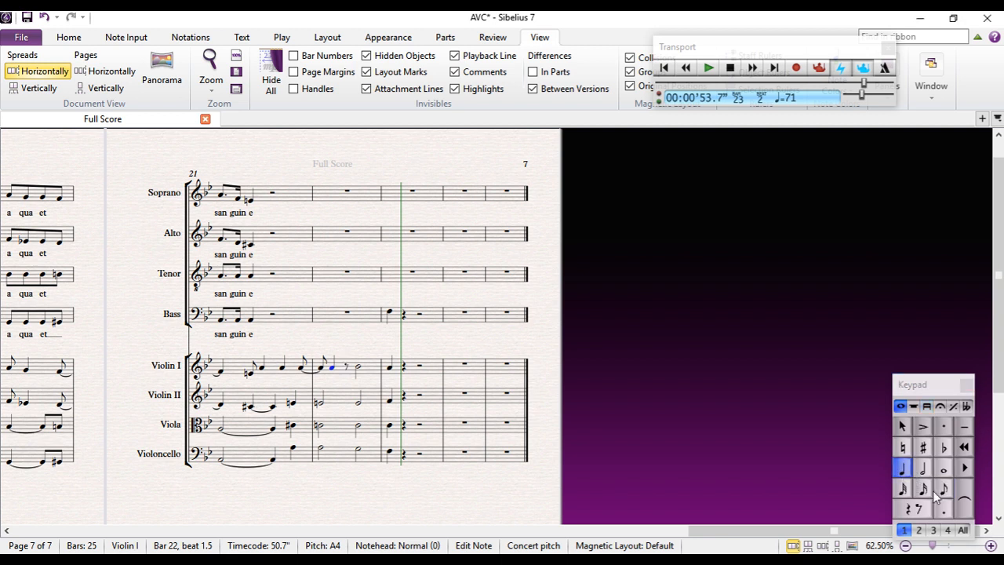
# Complete Violin I's bar 22 with an eighth-note A4 before beat 3, followed by B♭4 as an eighth, a quarter and an eighth
pyautogui.press('Right')
pyautogui.press('a')
pyautogui.press('Right')
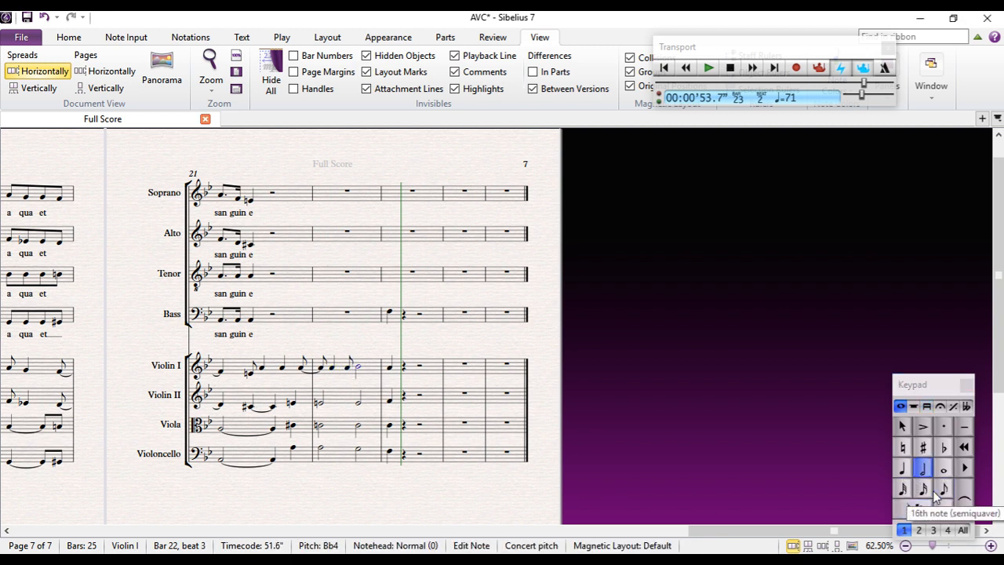
pyautogui.click(944, 489)
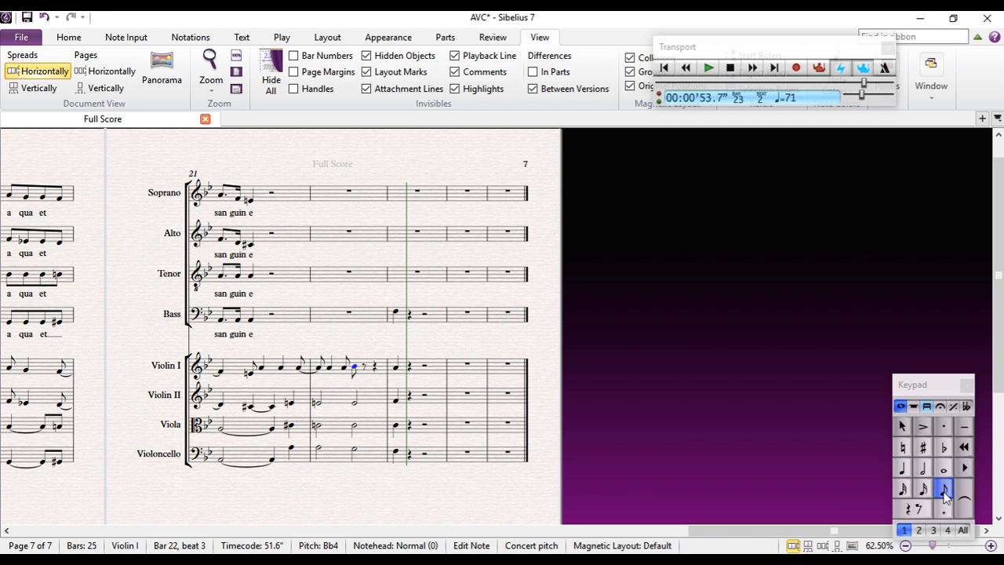
pyautogui.press('b')
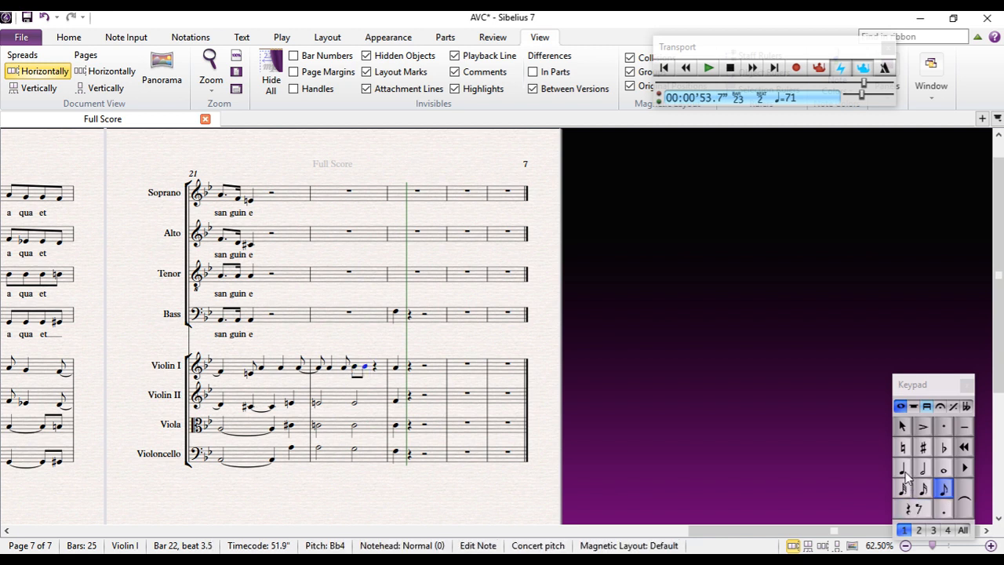
pyautogui.press('Right')
pyautogui.press('b')
# Play back the score from the first Violin I note of bar 20 and stop in bar 23
pyautogui.moveTo(313, 486); pyautogui.dragTo(368, 440)
pyautogui.moveTo(445, 290); pyautogui.dragTo(596, 328)
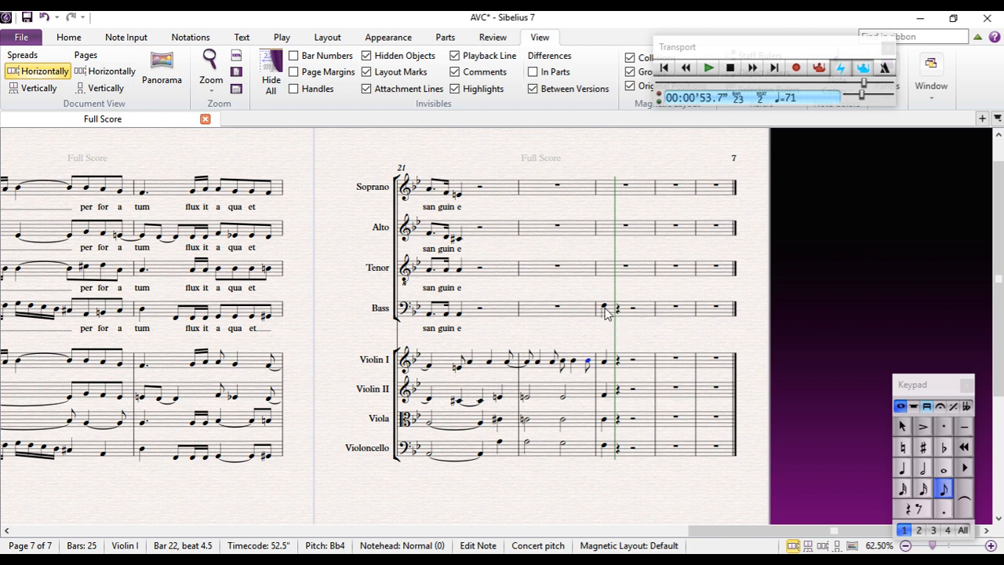
pyautogui.click(143, 369)
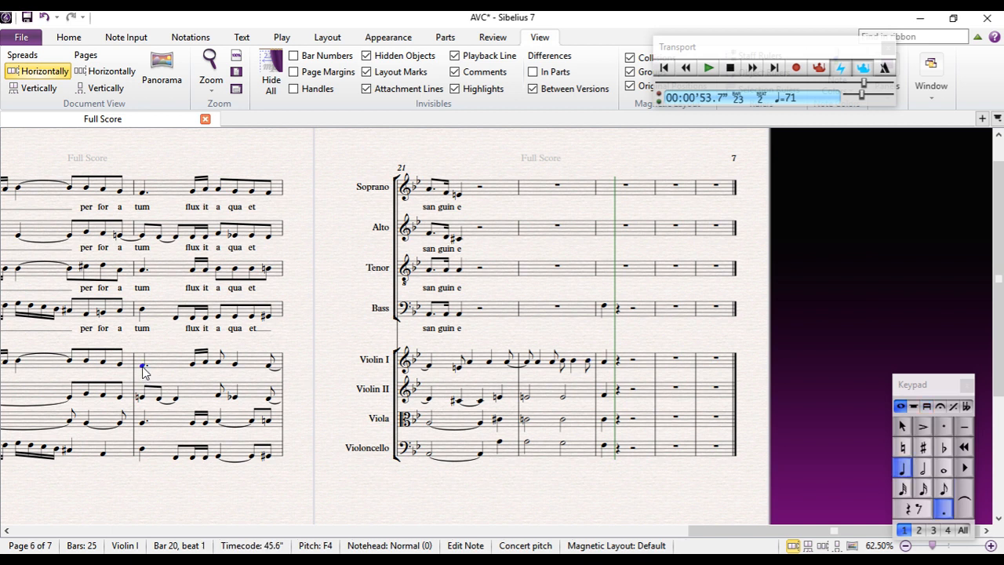
pyautogui.press('p')
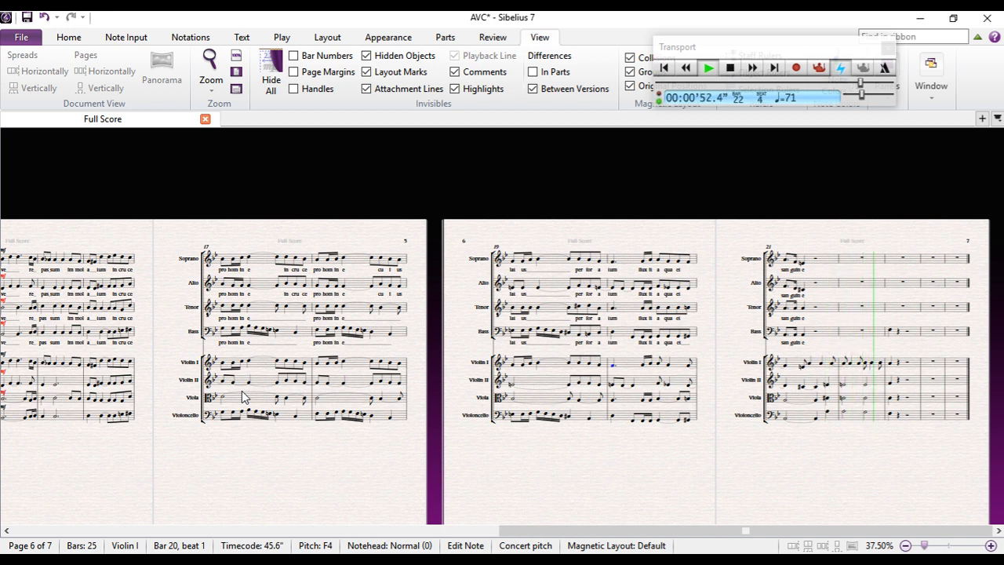
pyautogui.press('space')
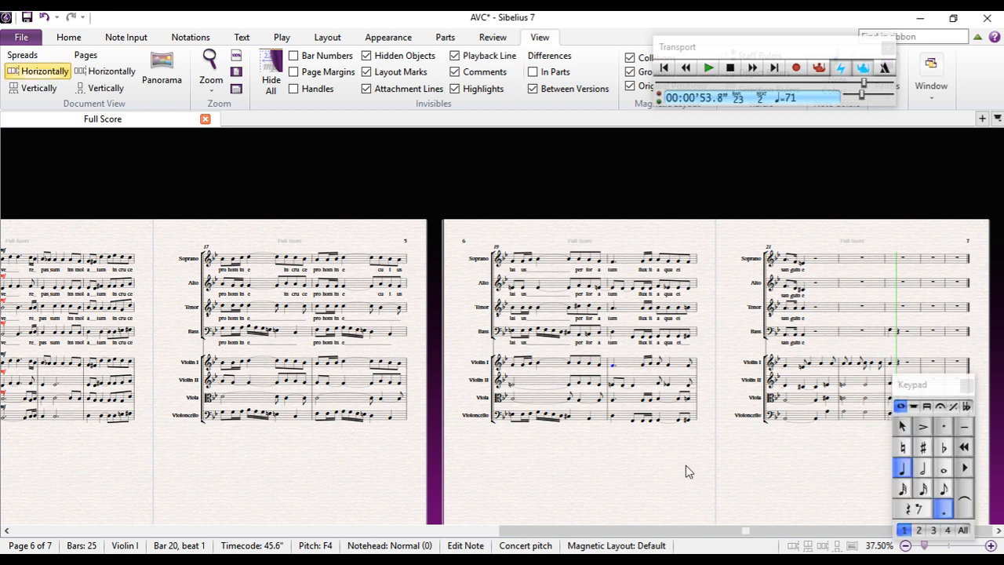
pyautogui.scroll(2, 749, 477)
pyautogui.moveTo(749, 477); pyautogui.dragTo(62, 476)
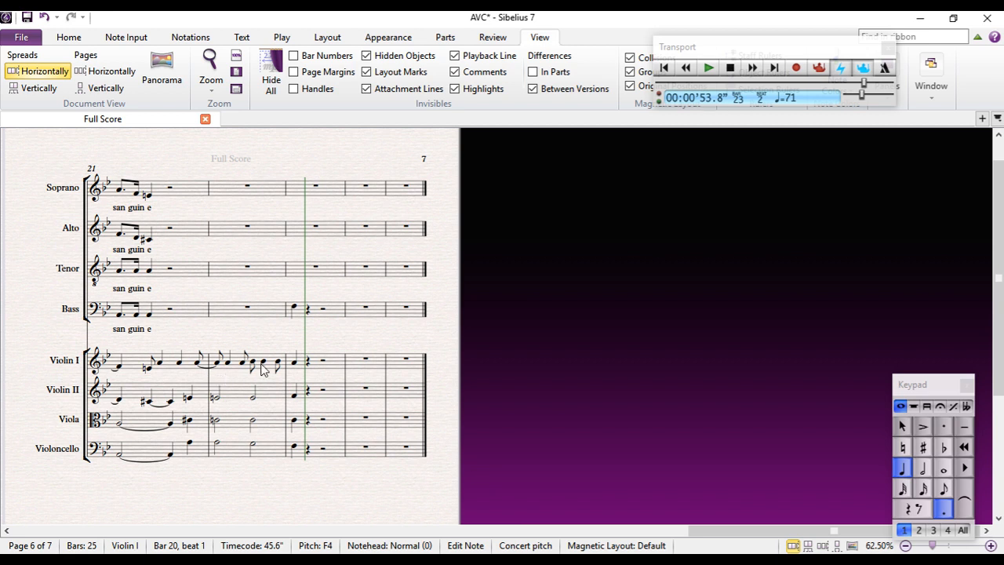
pyautogui.moveTo(325, 287)
pyautogui.mouseDown()
pyautogui.moveTo(254, 280)
pyautogui.moveTo(244, 290)
pyautogui.moveTo(308, 310)
pyautogui.moveTo(331, 305)
pyautogui.mouseUp()
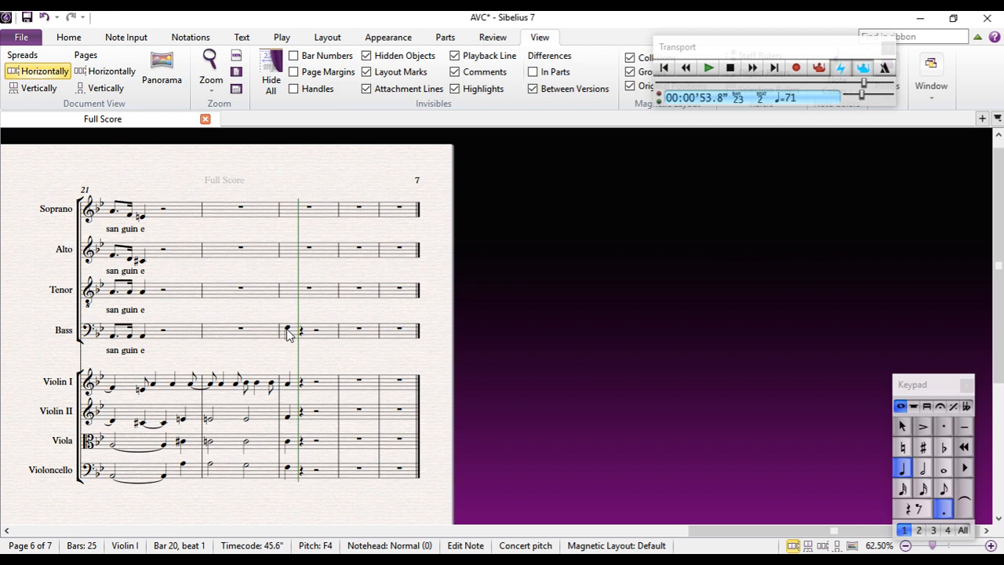
pyautogui.moveTo(325, 353)
pyautogui.mouseDown()
pyautogui.moveTo(246, 352)
pyautogui.moveTo(325, 358)
pyautogui.mouseUp()
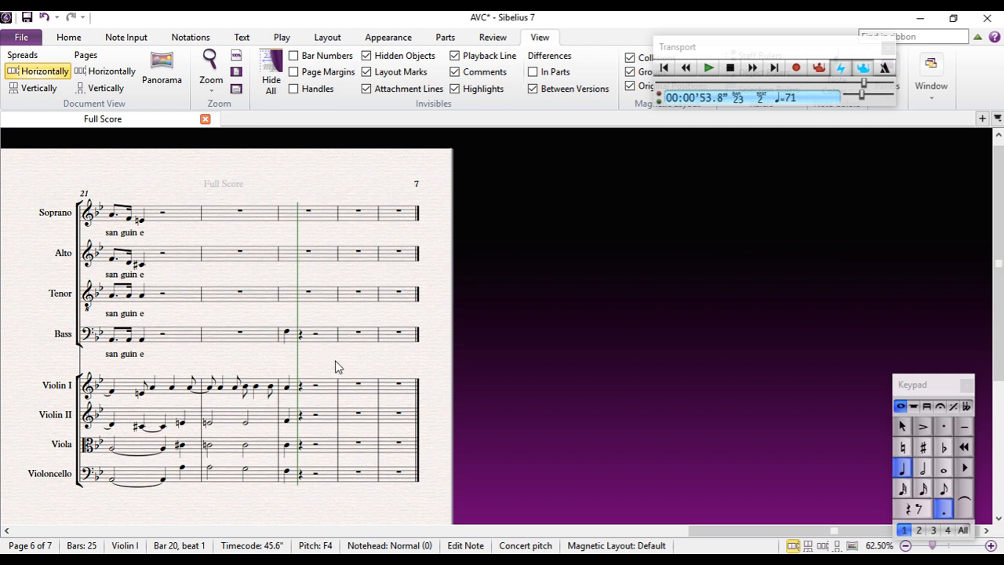
pyautogui.moveTo(335, 360); pyautogui.dragTo(661, 362)
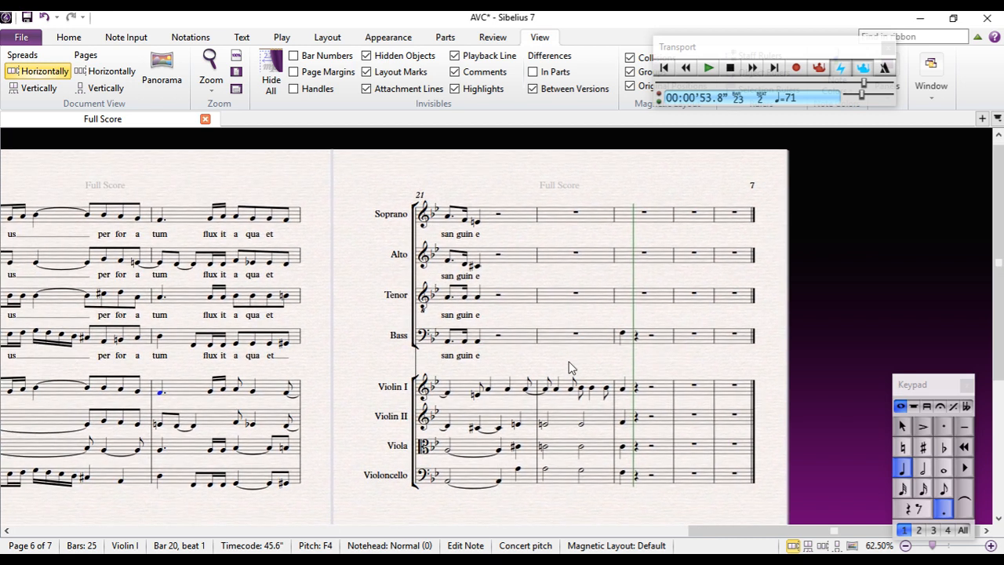
pyautogui.click(491, 561)
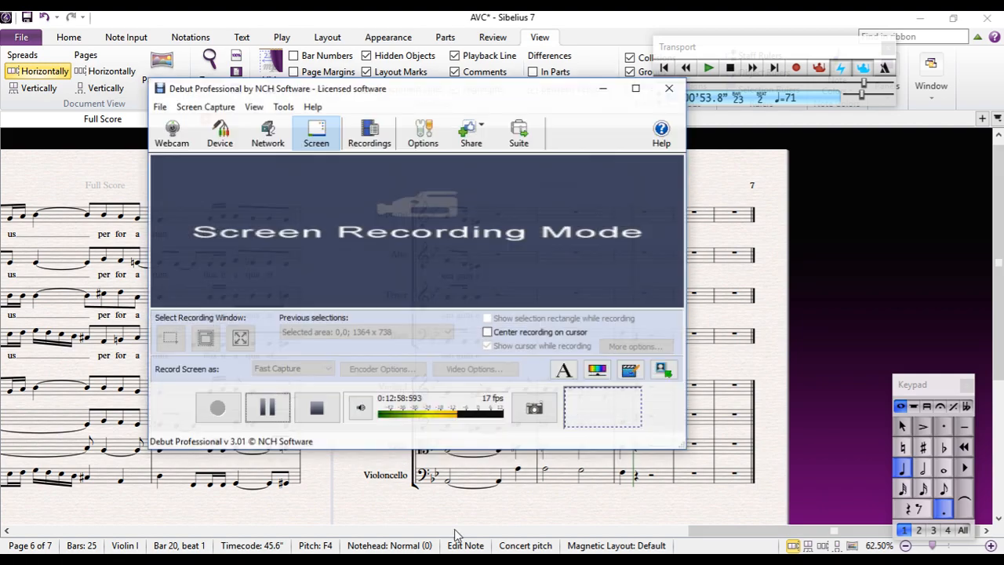